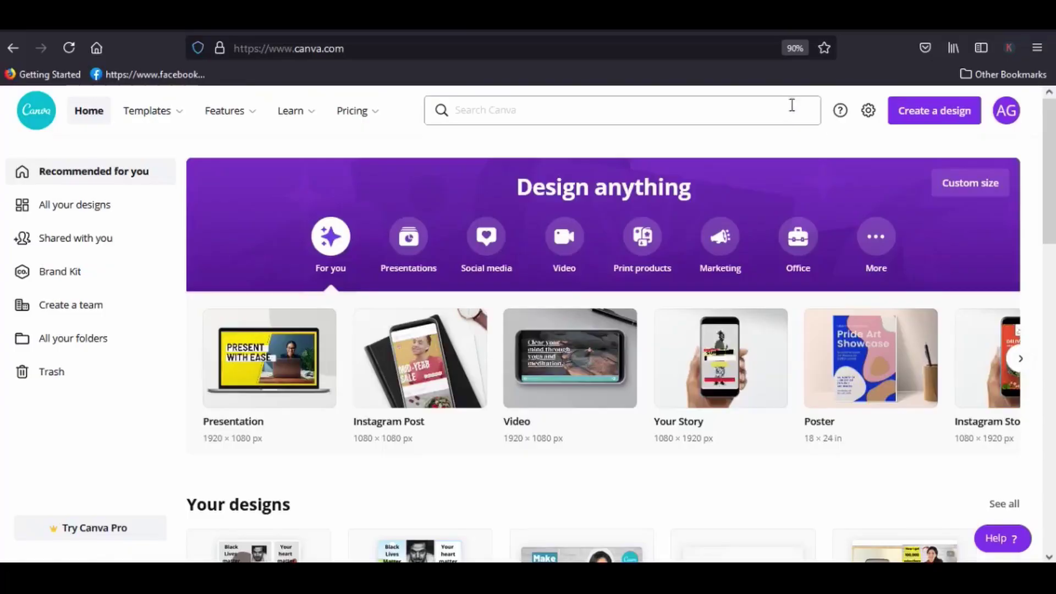
# - Start a custom-size blank design 3240 px wide and 3240 px high
pyautogui.click(972, 187)
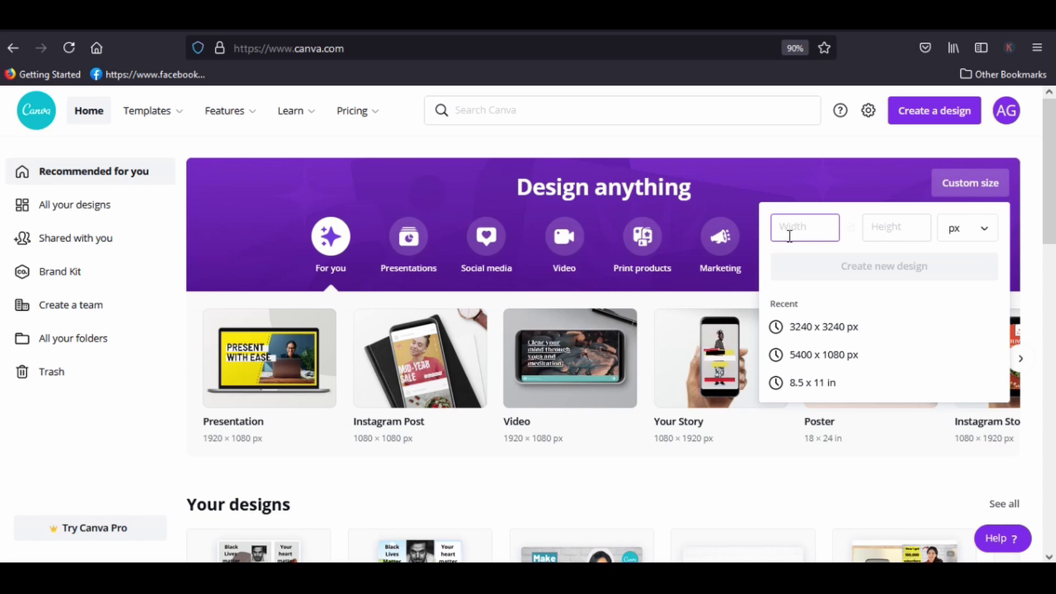
pyautogui.write('3240')
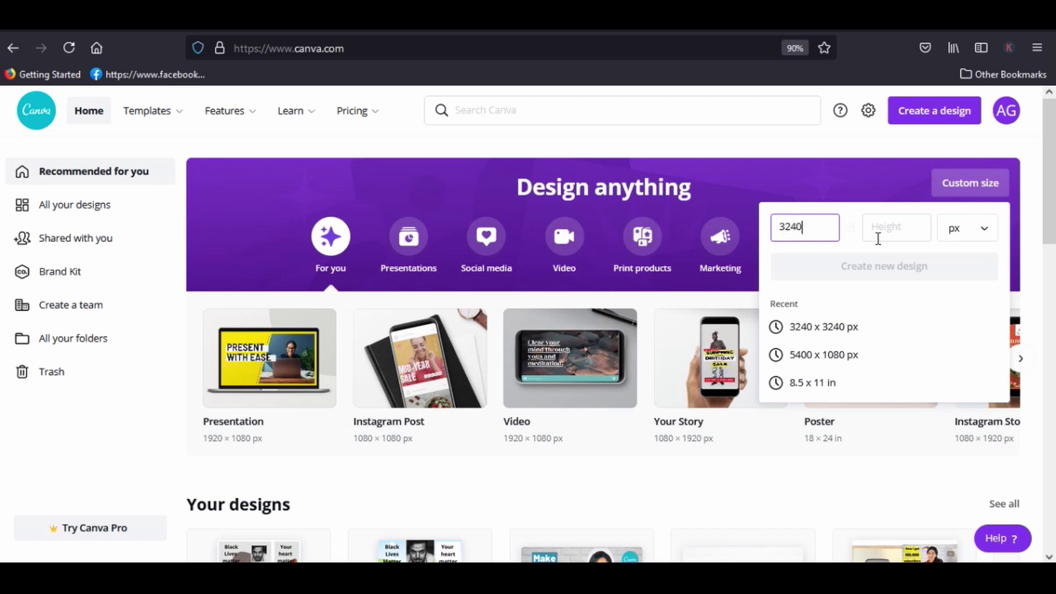
pyautogui.click(887, 232)
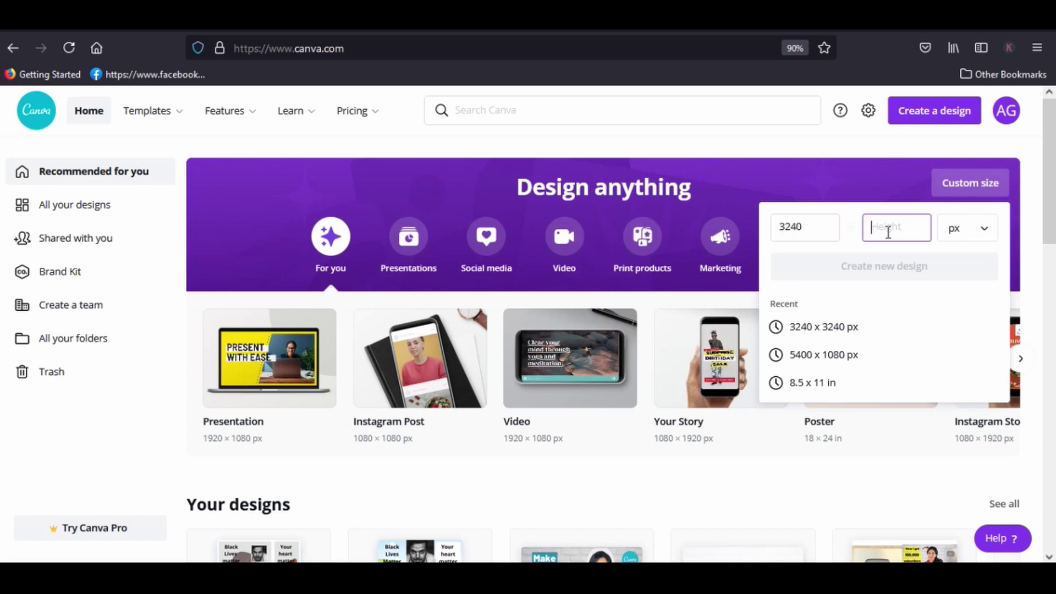
pyautogui.write('324')
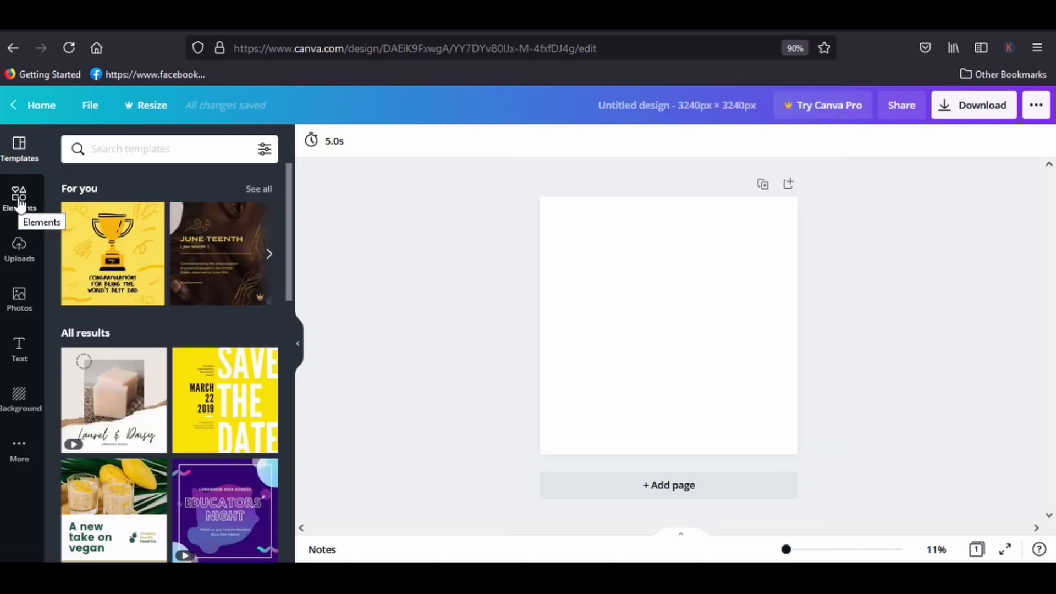
# - Search Elements for 'grid' and add the 3×3 grid layout to the page
pyautogui.click(20, 202)
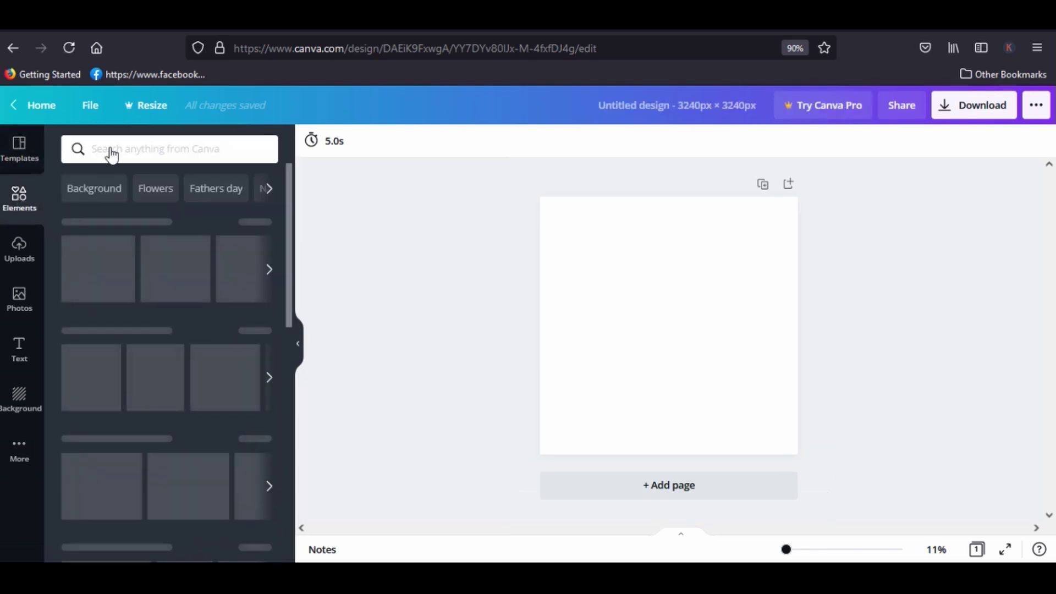
pyautogui.click(119, 148)
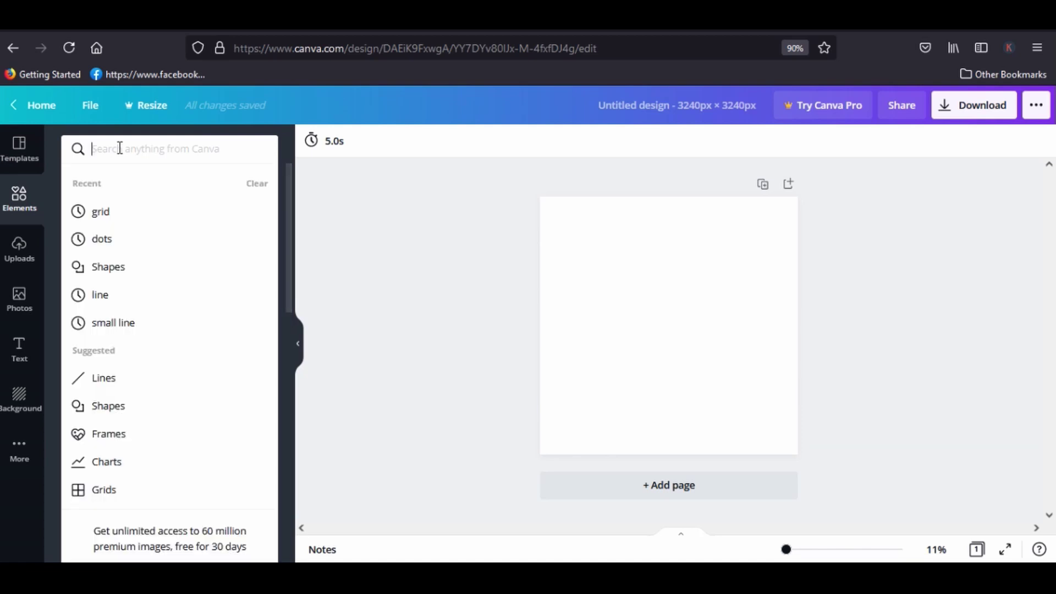
pyautogui.write('grid')
pyautogui.press('Return')
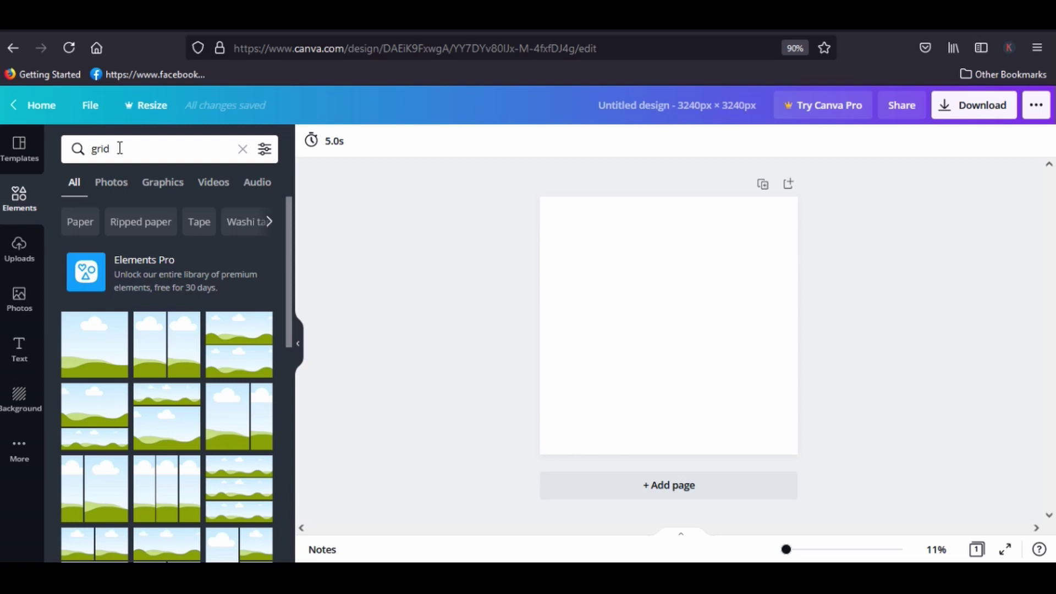
pyautogui.moveTo(292, 238); pyautogui.dragTo(294, 464)
pyautogui.moveTo(296, 409); pyautogui.dragTo(299, 491)
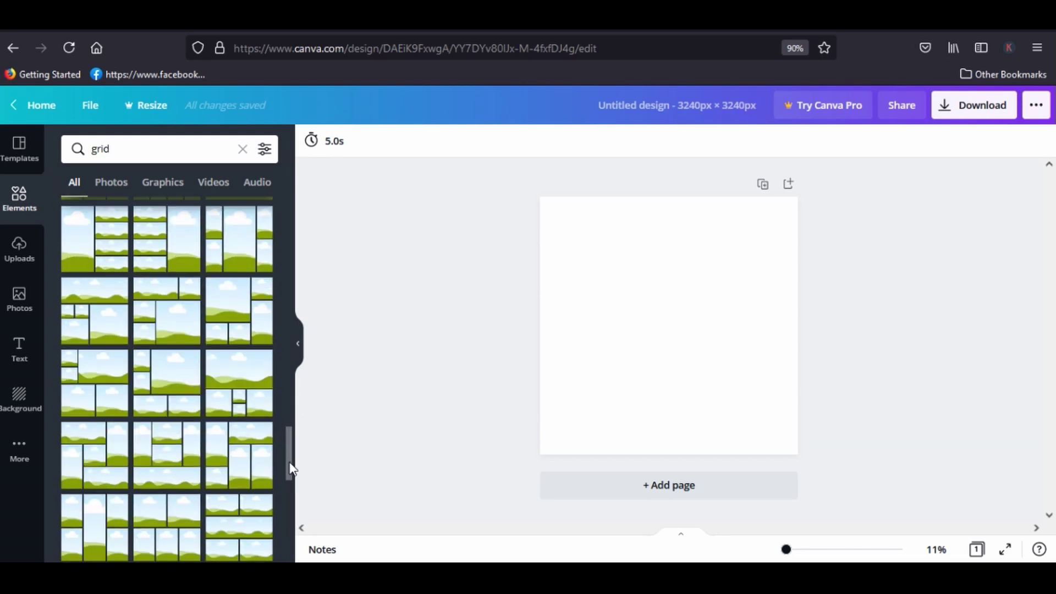
pyautogui.moveTo(292, 448); pyautogui.dragTo(287, 503)
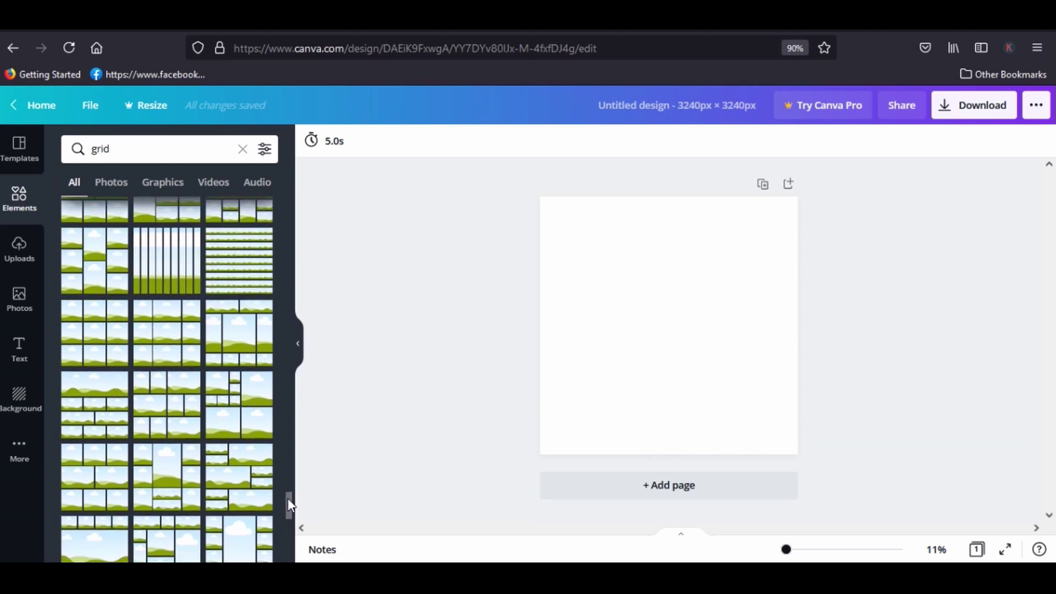
pyautogui.click(93, 332)
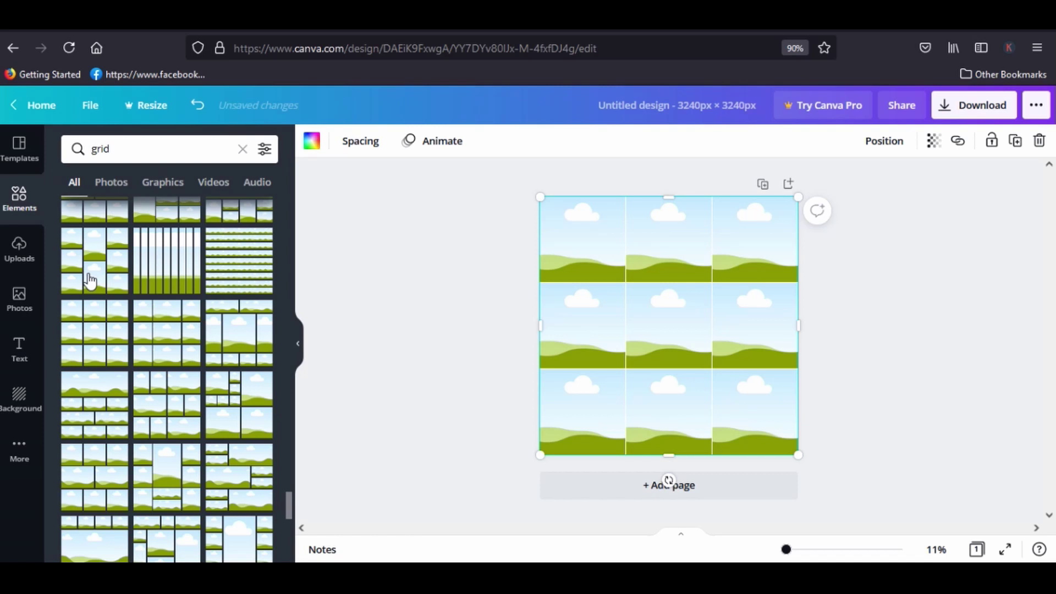
# - Turn on rulers and guides from the File menu
pyautogui.click(92, 107)
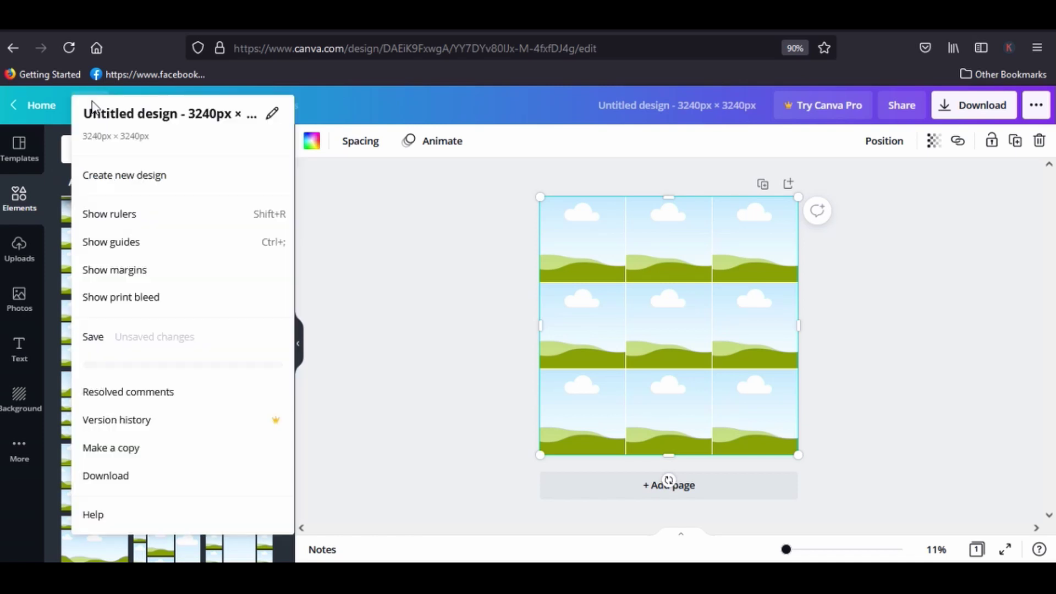
pyautogui.click(179, 213)
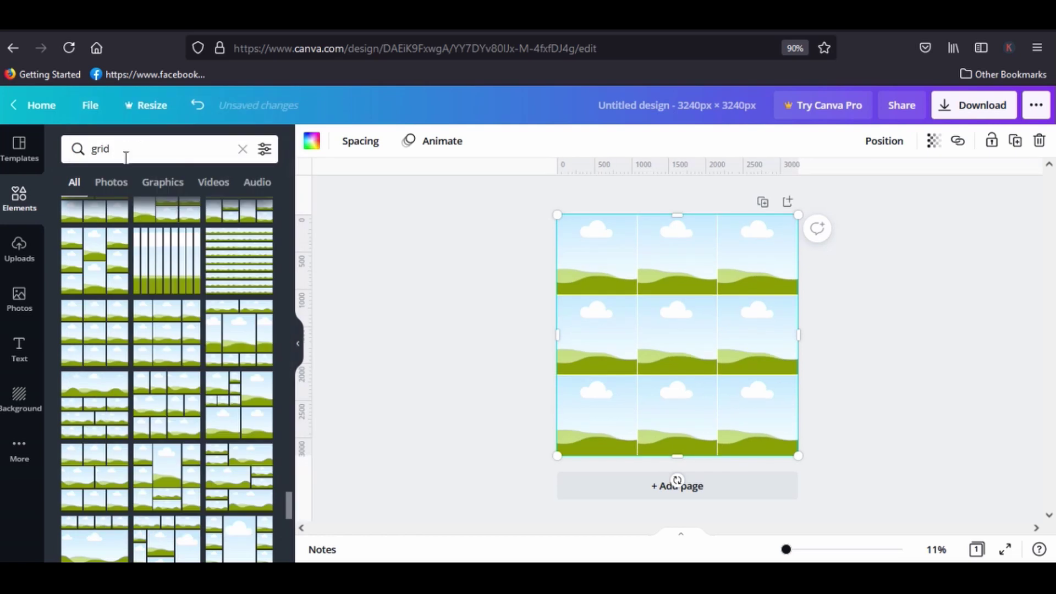
pyautogui.click(90, 107)
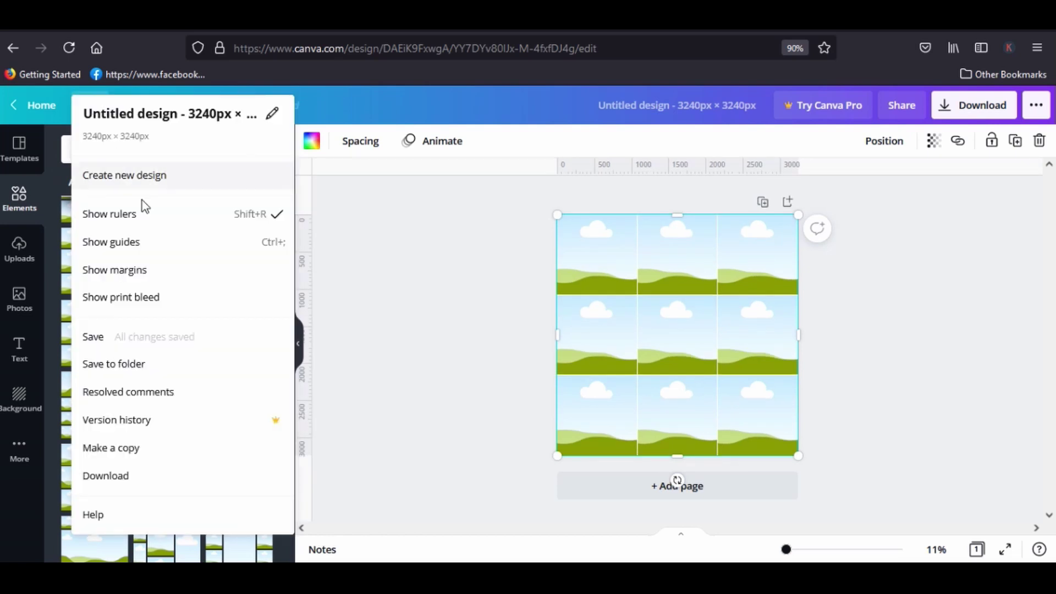
pyautogui.click(186, 249)
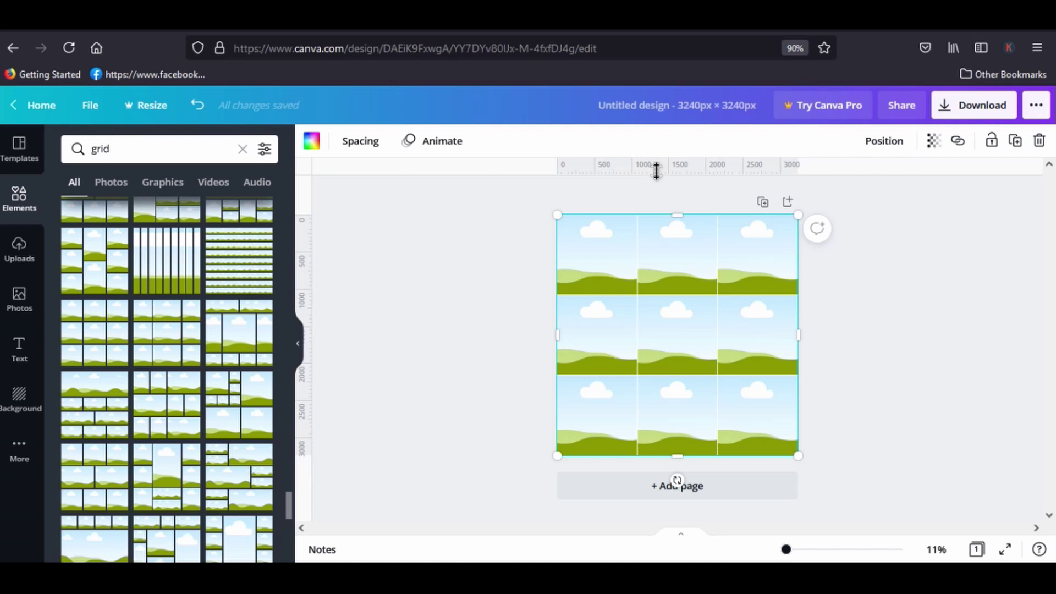
# - Place two horizontal and two vertical guides (about 1099 and 2157) on the grid lines
pyautogui.moveTo(656, 174); pyautogui.dragTo(680, 297)
pyautogui.moveTo(684, 171); pyautogui.dragTo(681, 378)
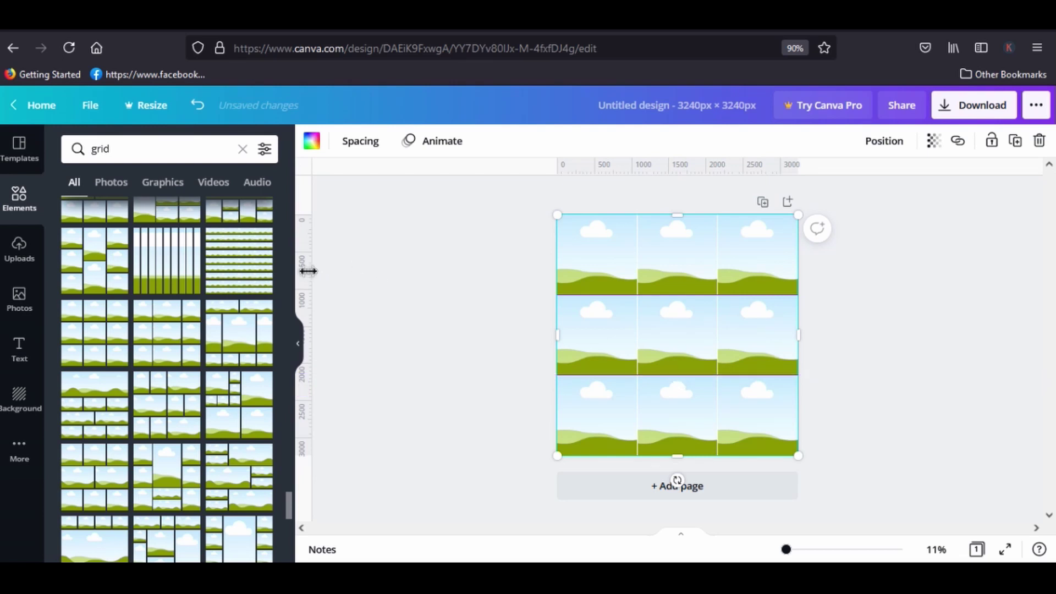
pyautogui.moveTo(308, 271); pyautogui.dragTo(640, 288)
pyautogui.moveTo(307, 242); pyautogui.dragTo(720, 258)
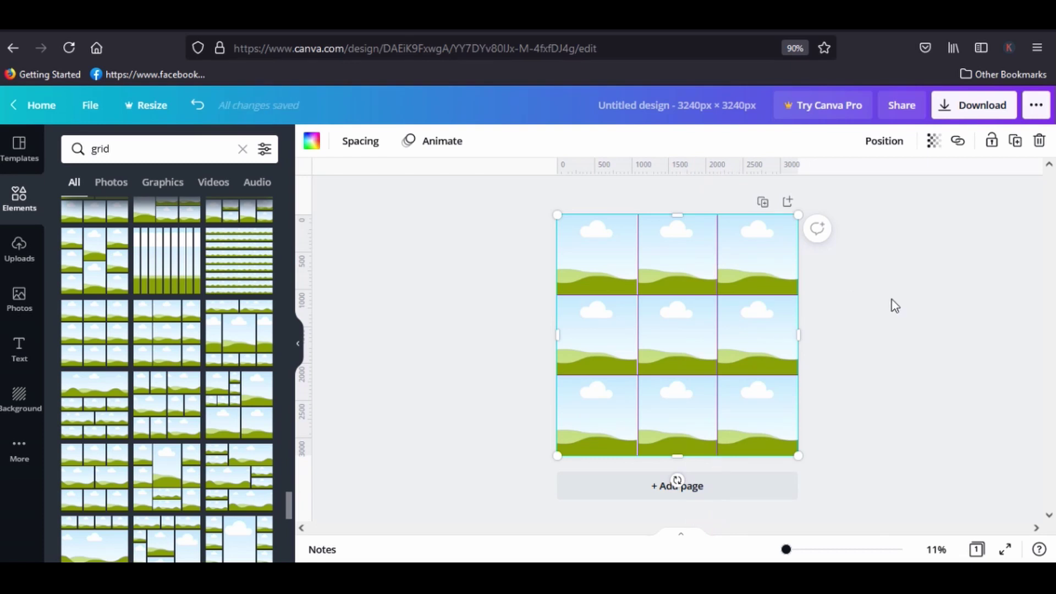
# - Add a square from a 'shapes' element search and resize it into the top-right cell
pyautogui.click(243, 149)
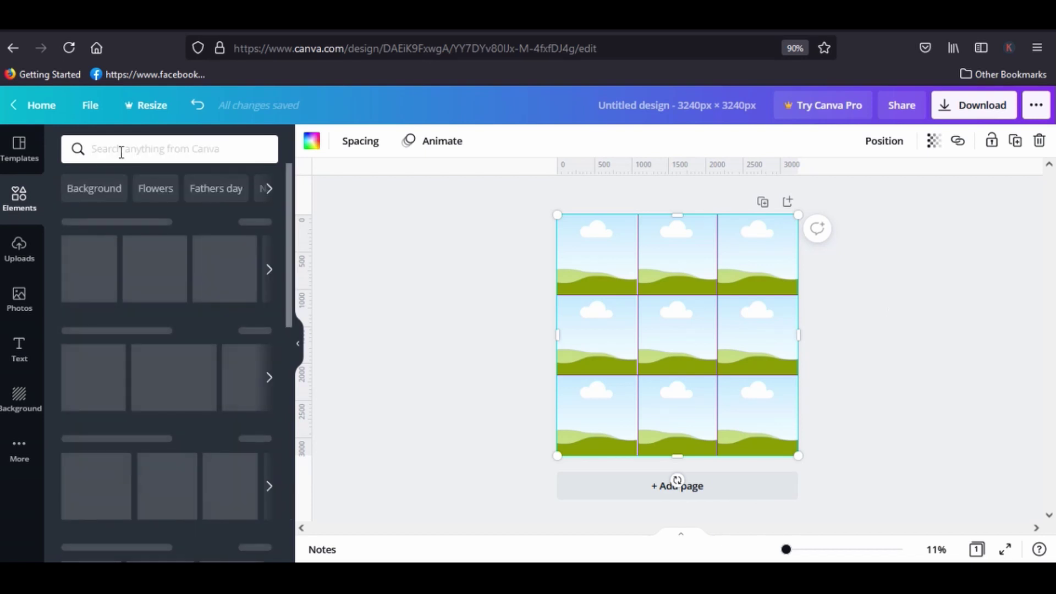
pyautogui.click(121, 151)
pyautogui.write('shapes')
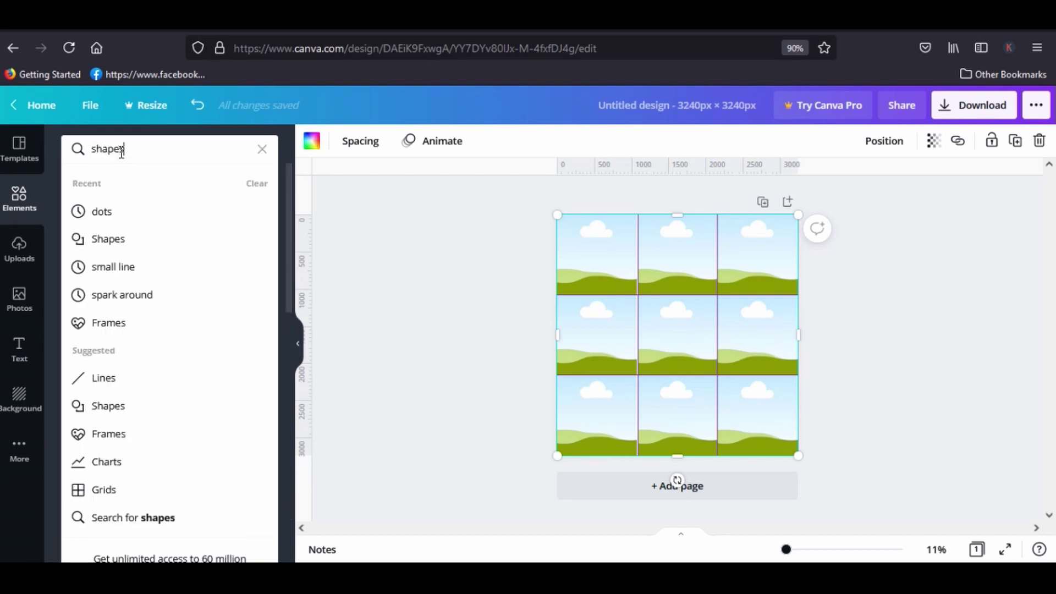
pyautogui.press('Return')
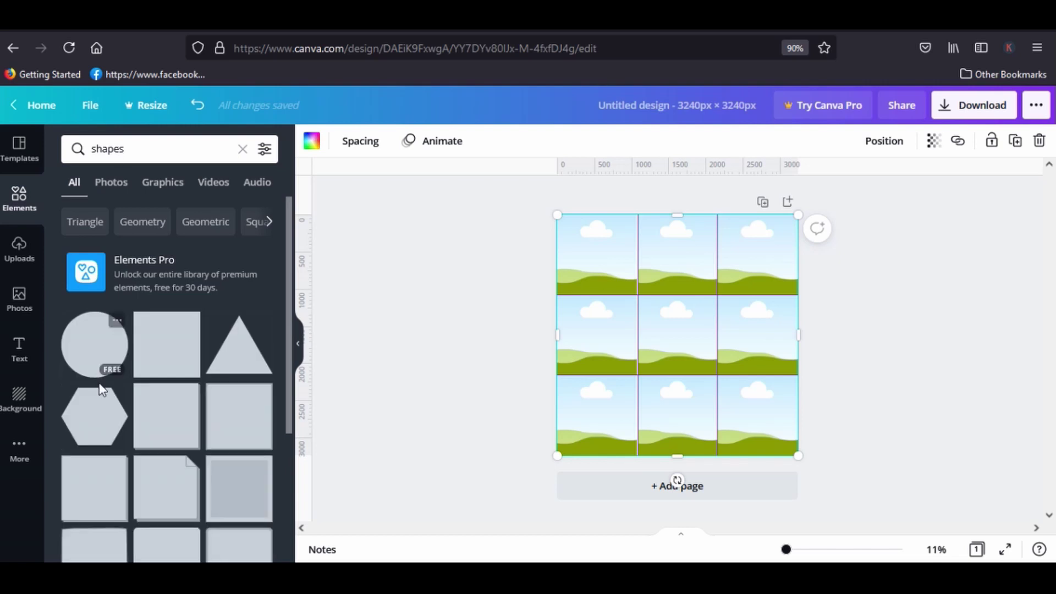
pyautogui.click(170, 347)
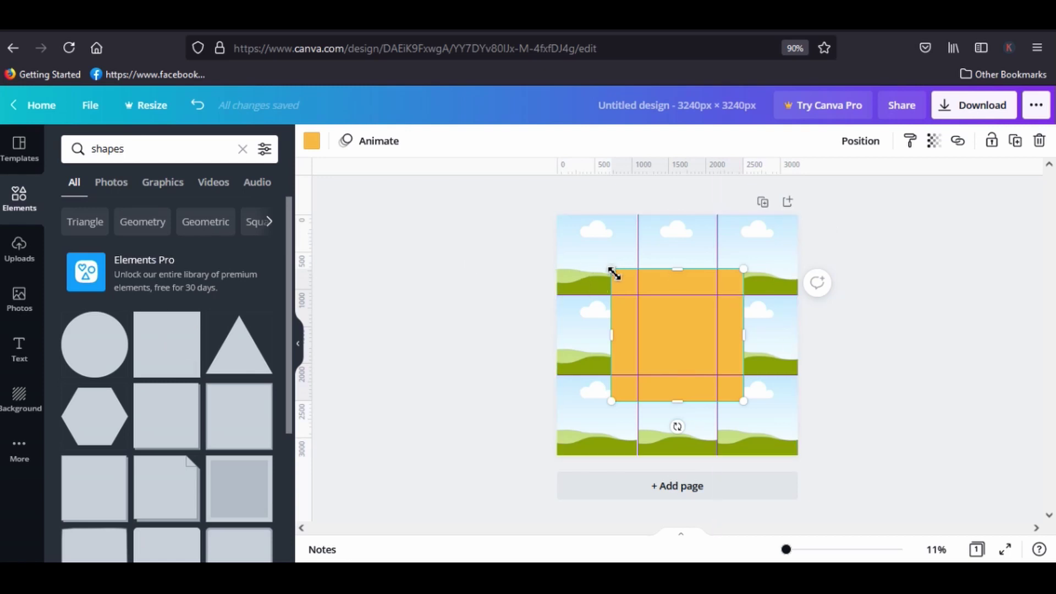
pyautogui.moveTo(614, 273); pyautogui.dragTo(723, 223)
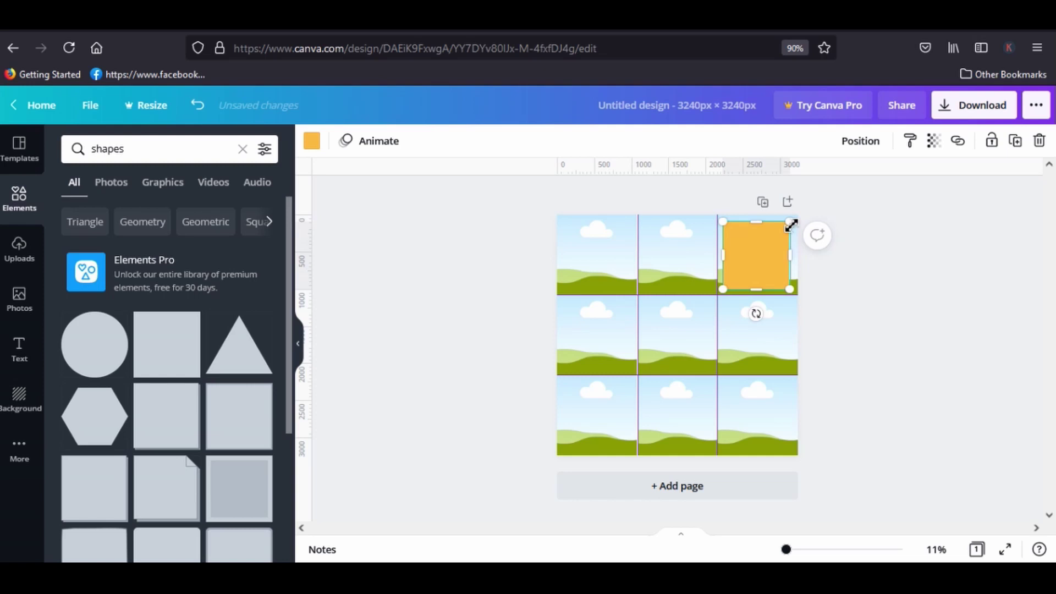
pyautogui.moveTo(792, 225); pyautogui.dragTo(794, 218)
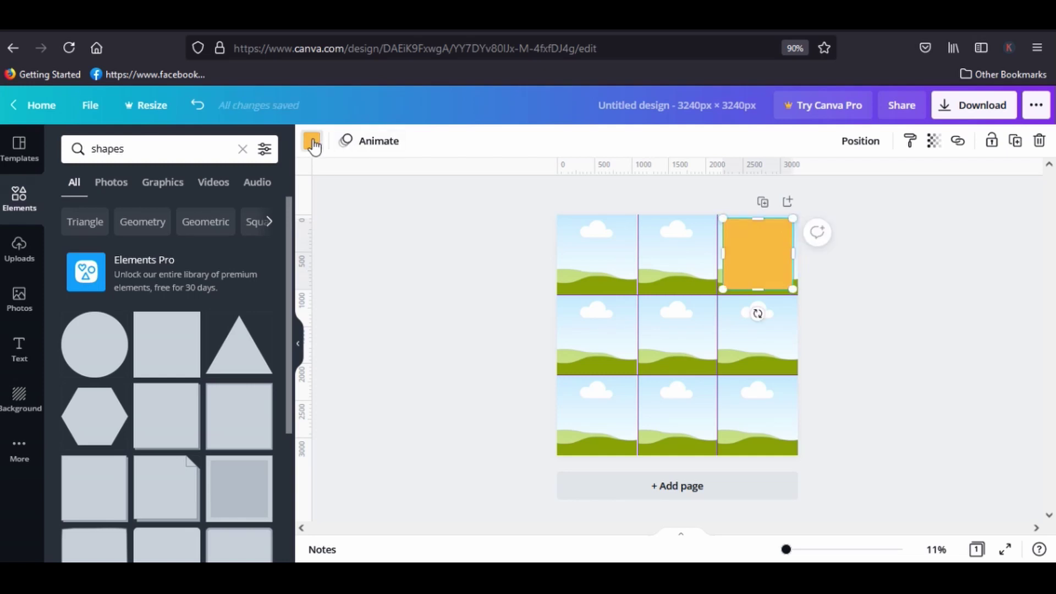
# - Fill the top-right square with the custom colour #E2E4E4
pyautogui.click(312, 143)
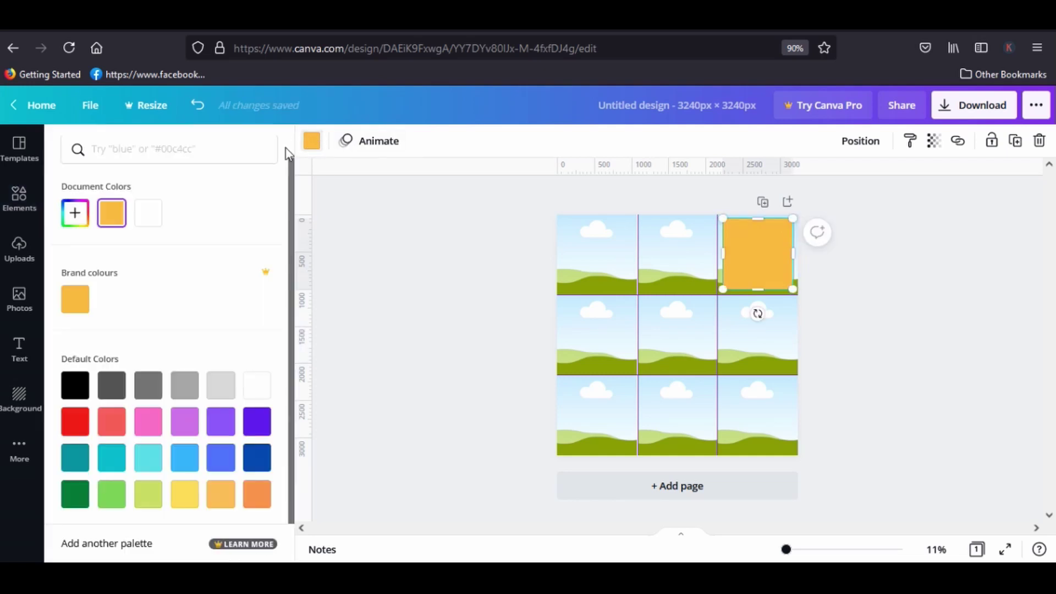
pyautogui.click(75, 214)
pyautogui.write('#')
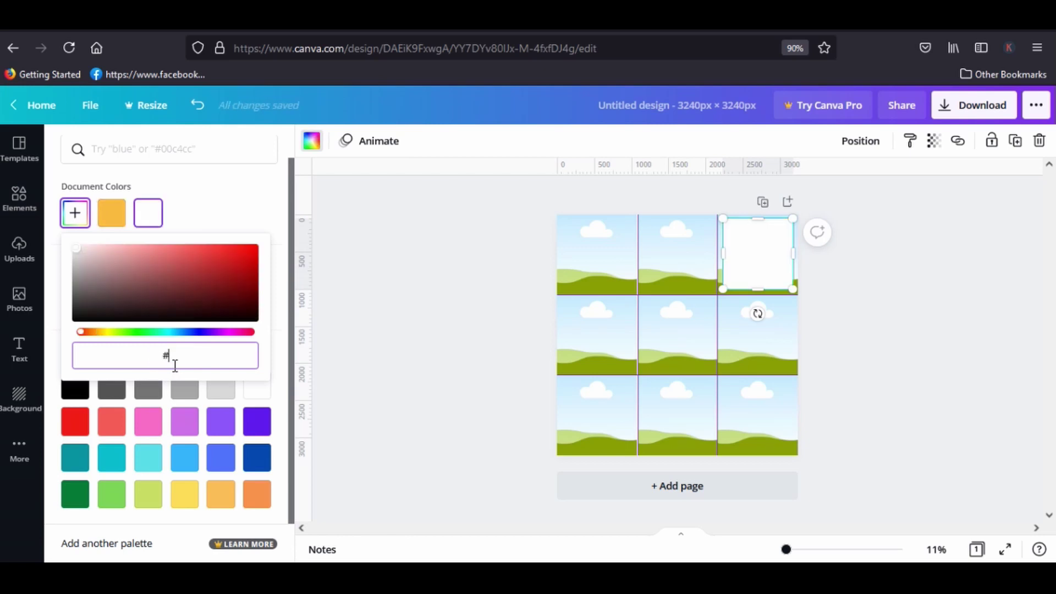
pyautogui.write('E2E4E')
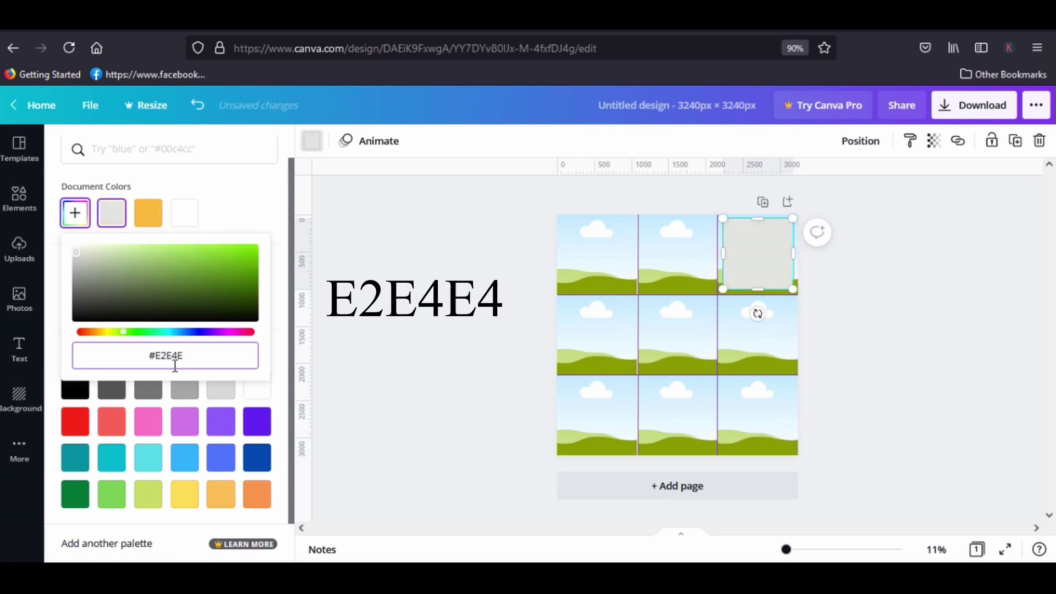
pyautogui.write('4')
pyautogui.click(754, 252)
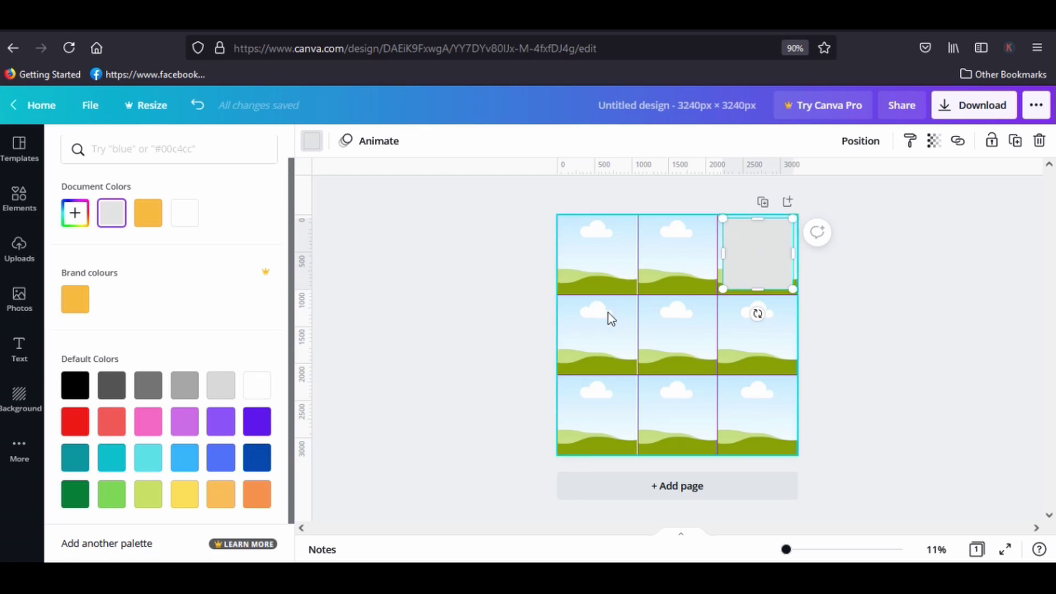
# - Remove the photo grid and move the grey square into the top-left cell
pyautogui.click(625, 278)
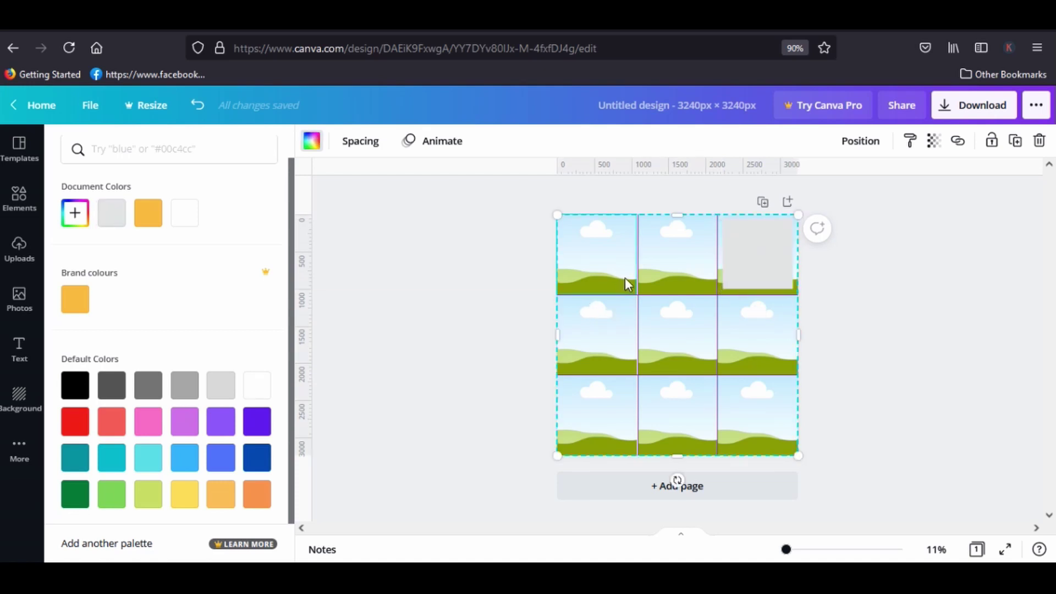
pyautogui.press('Escape')
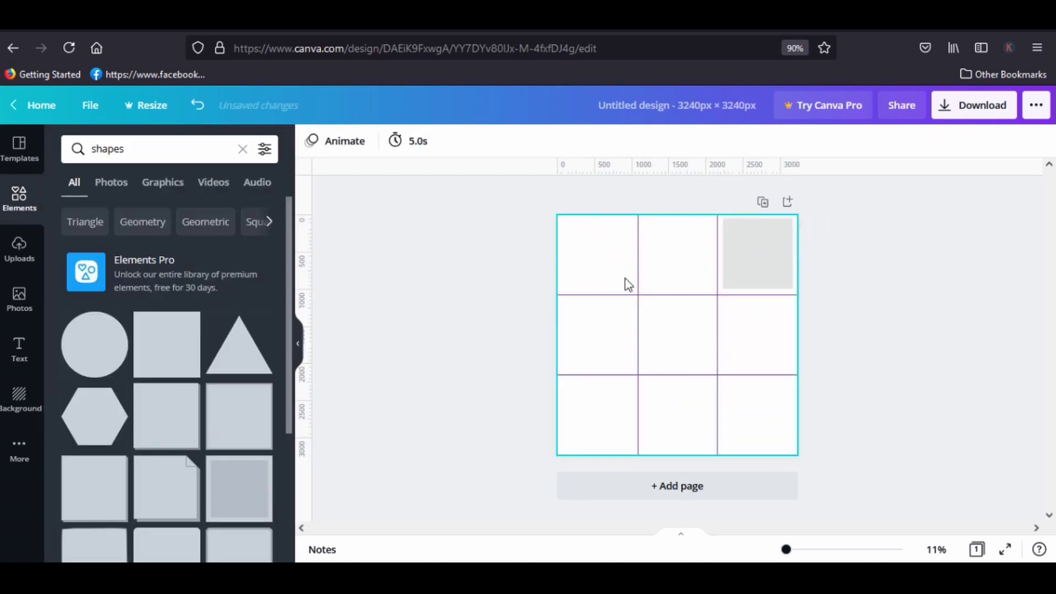
pyautogui.click(744, 267)
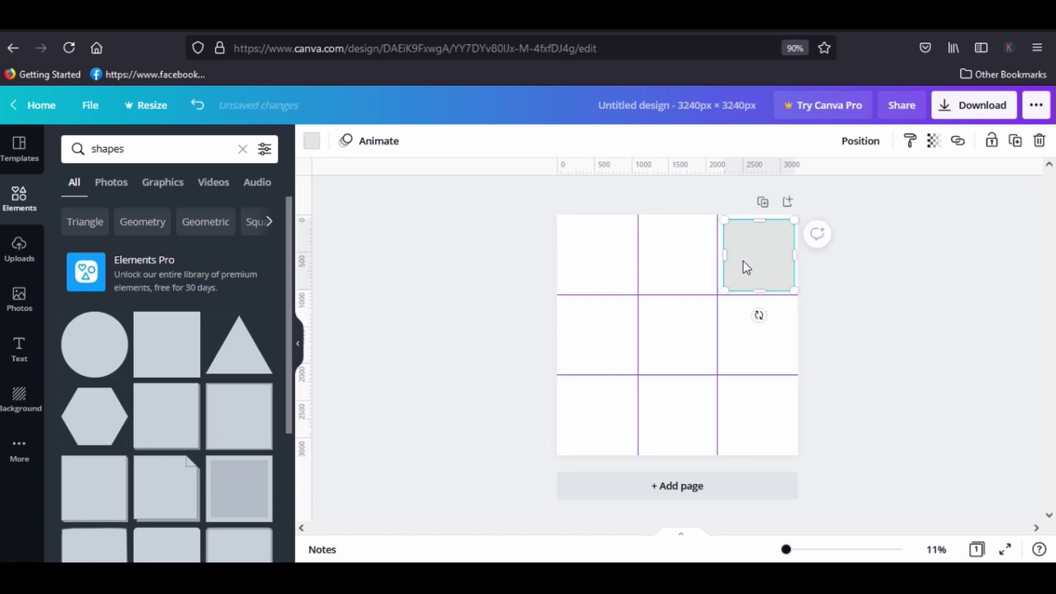
pyautogui.moveTo(746, 259); pyautogui.dragTo(610, 251)
# - Place grey square copies in the middle-right, centre, bottom-middle and bottom-right cells
pyautogui.moveTo(751, 253); pyautogui.dragTo(751, 333)
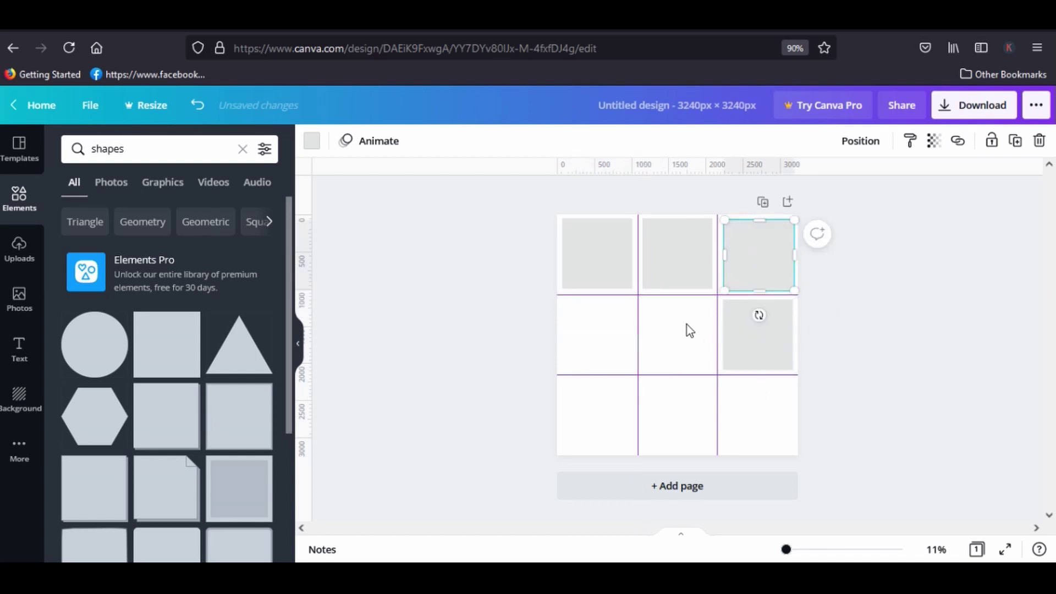
pyautogui.moveTo(764, 259); pyautogui.dragTo(683, 336)
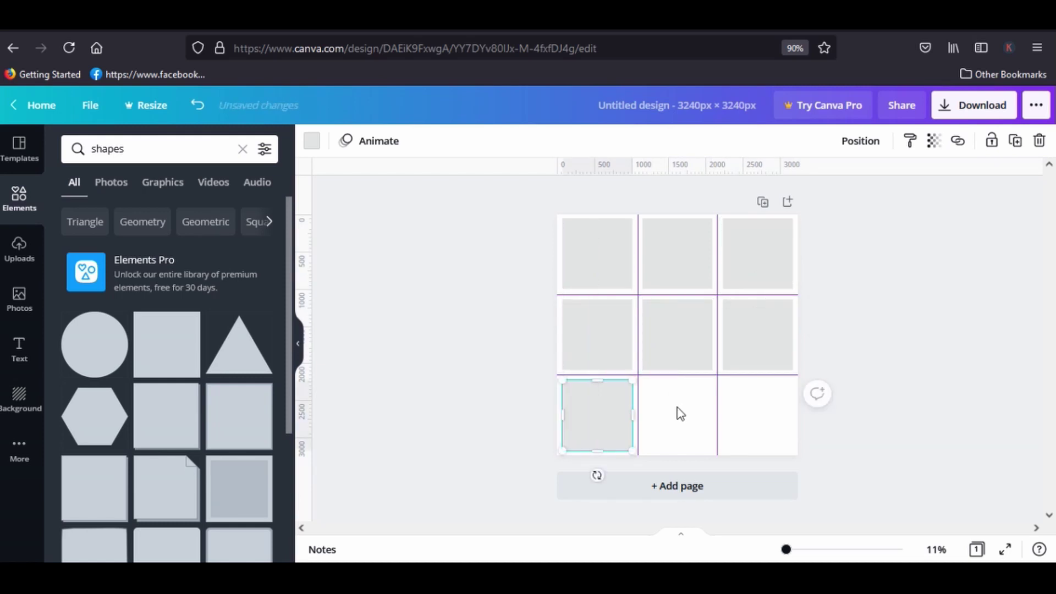
pyautogui.moveTo(780, 254); pyautogui.dragTo(695, 407)
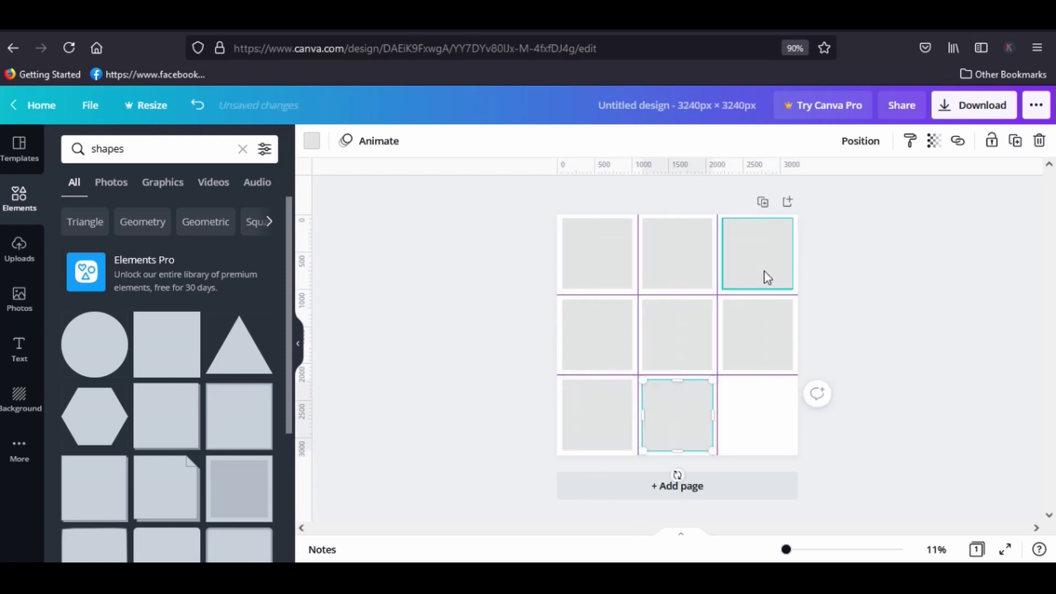
pyautogui.moveTo(759, 250); pyautogui.dragTo(762, 433)
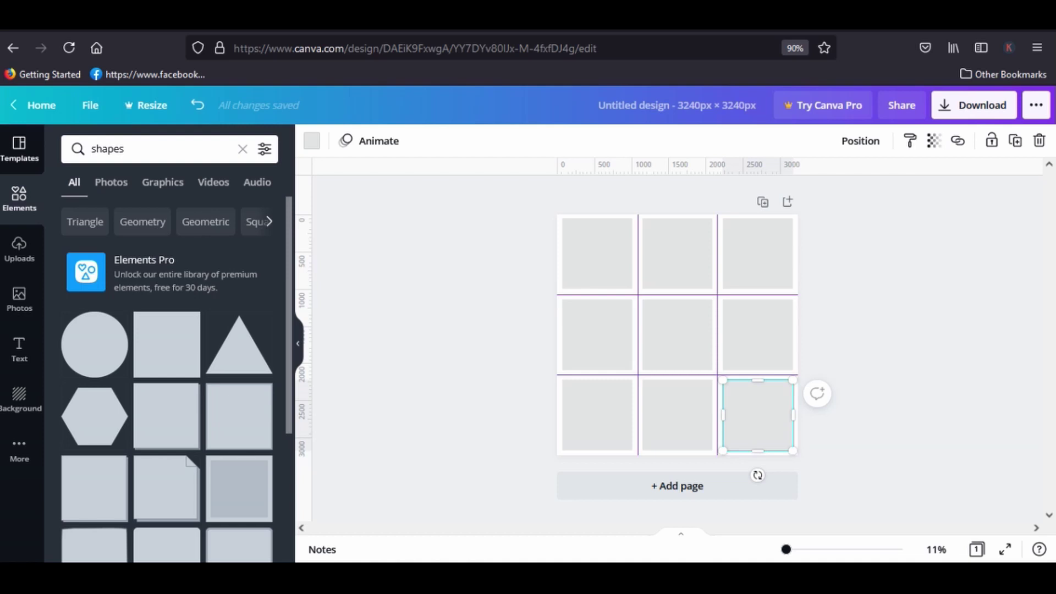
# - Search Elements for 'abstract shapes' and add a brown blob to the design
pyautogui.click(28, 195)
pyautogui.click(143, 149)
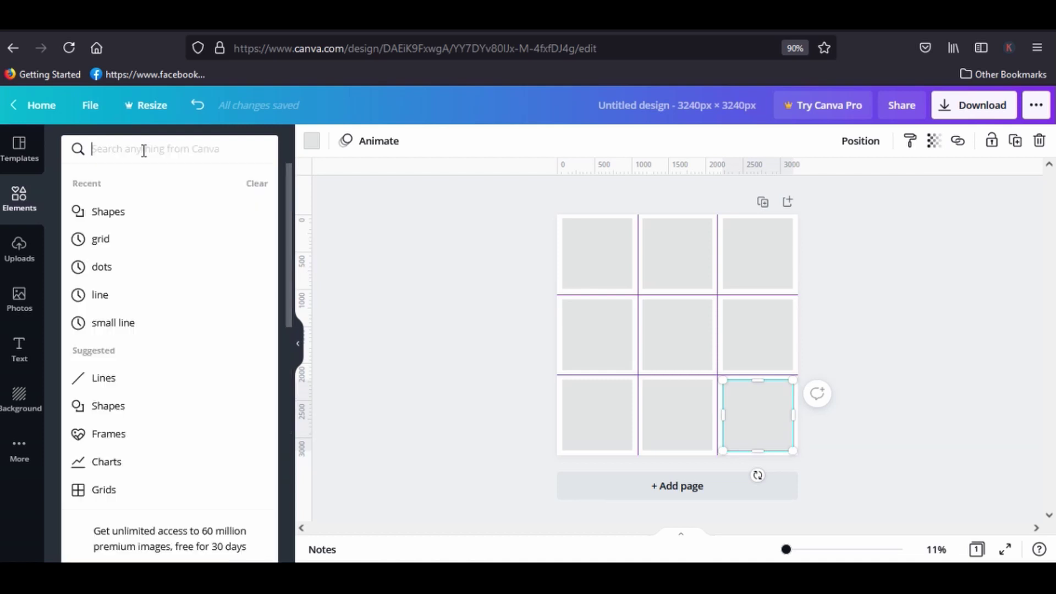
pyautogui.write('abstrac')
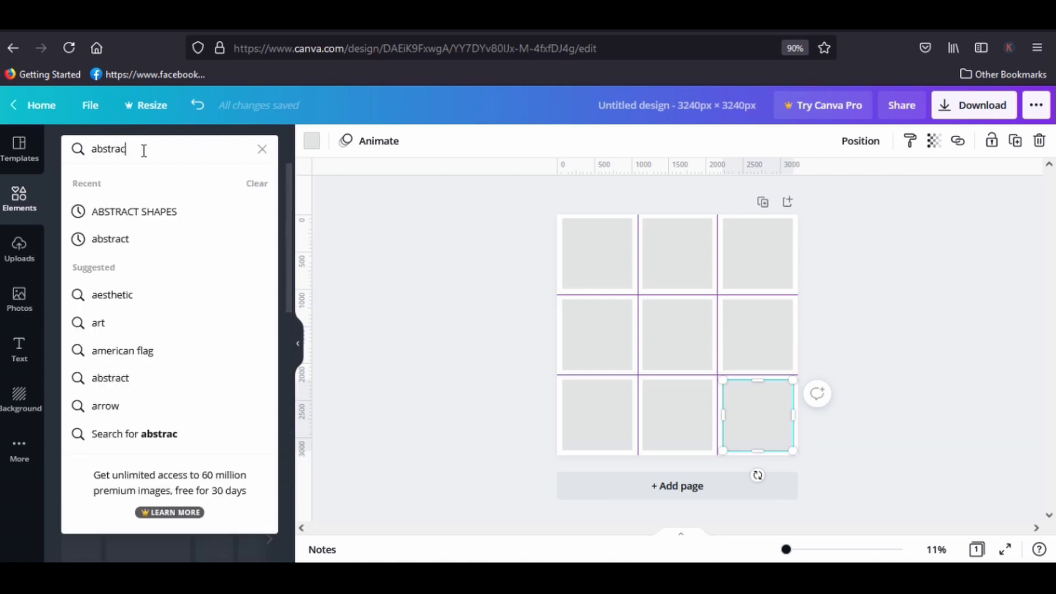
pyautogui.write('t shapes')
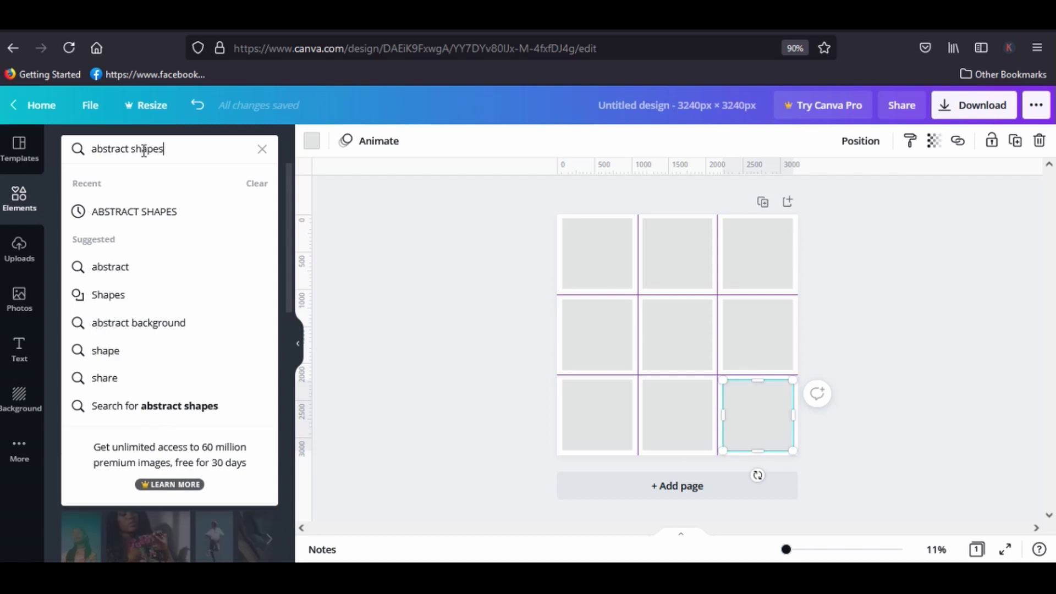
pyautogui.press('Return')
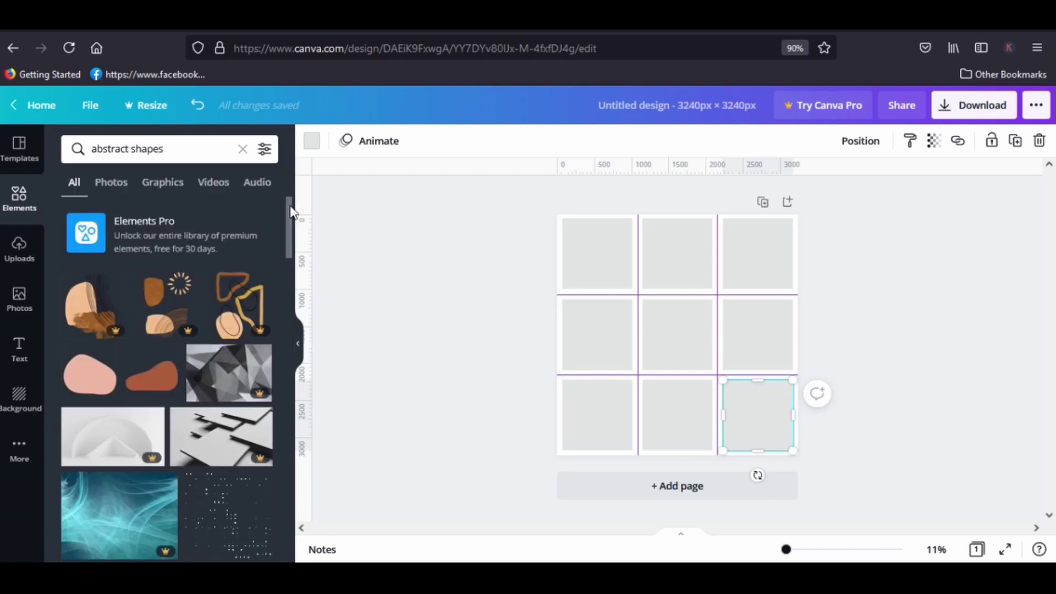
pyautogui.scroll(-3, 291, 211)
pyautogui.click(165, 253)
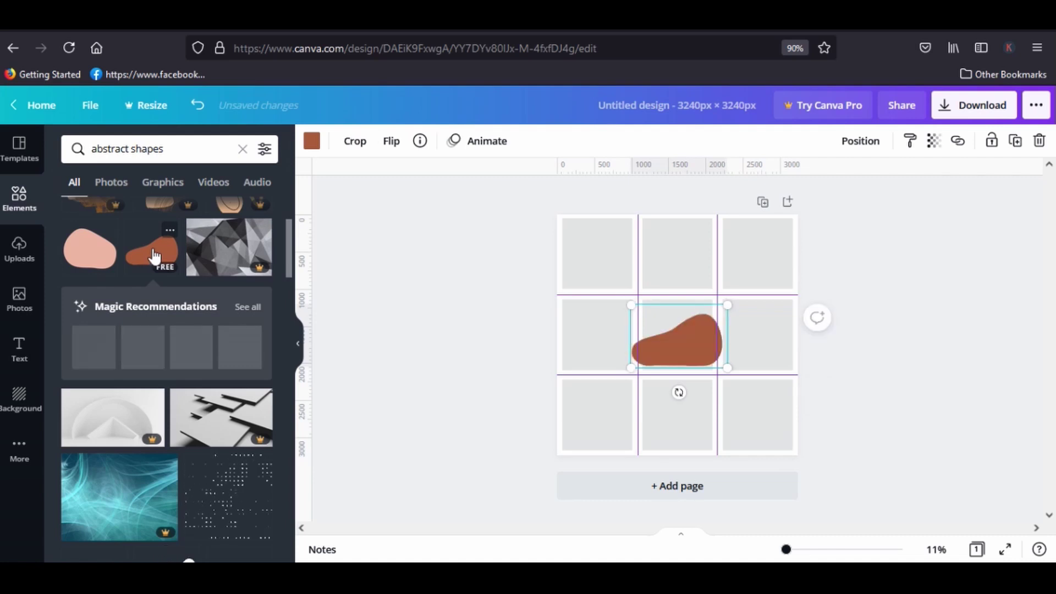
# - Add a large round brown blob top-left and duplicate blobs into the bottom-middle and top-right cells
pyautogui.scroll(2, 273, 257)
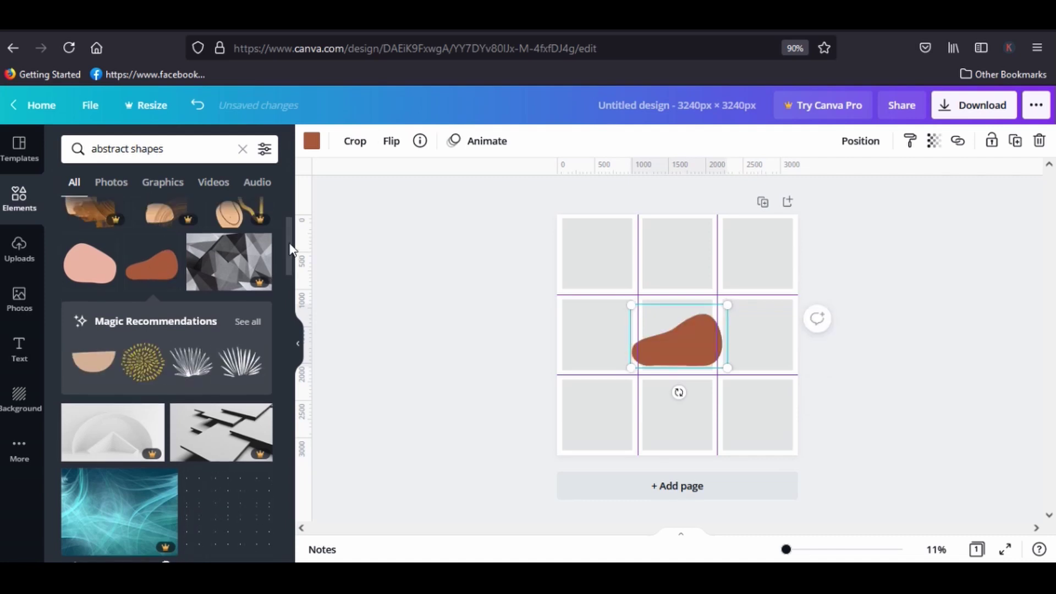
pyautogui.scroll(-3, 284, 242)
pyautogui.moveTo(281, 253); pyautogui.dragTo(277, 304)
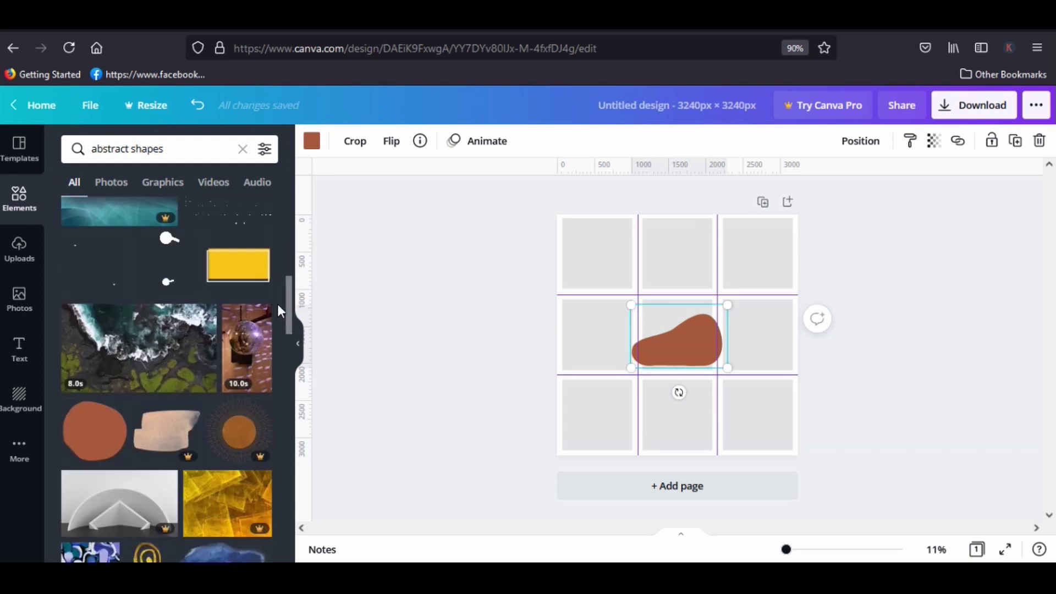
pyautogui.click(108, 431)
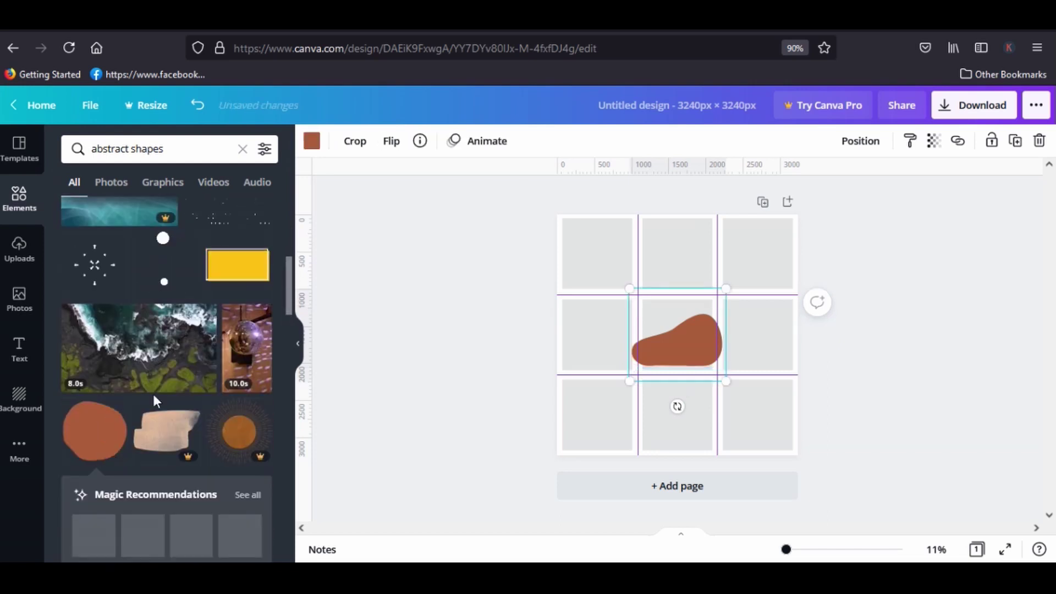
pyautogui.moveTo(124, 410); pyautogui.dragTo(612, 275)
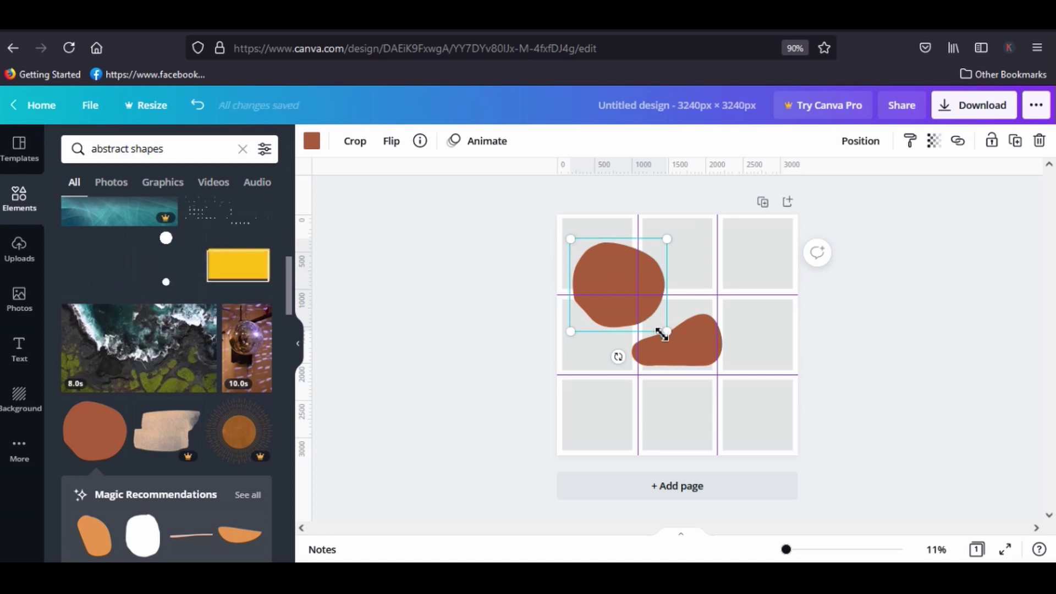
pyautogui.hotkey('ctrl', 'd')
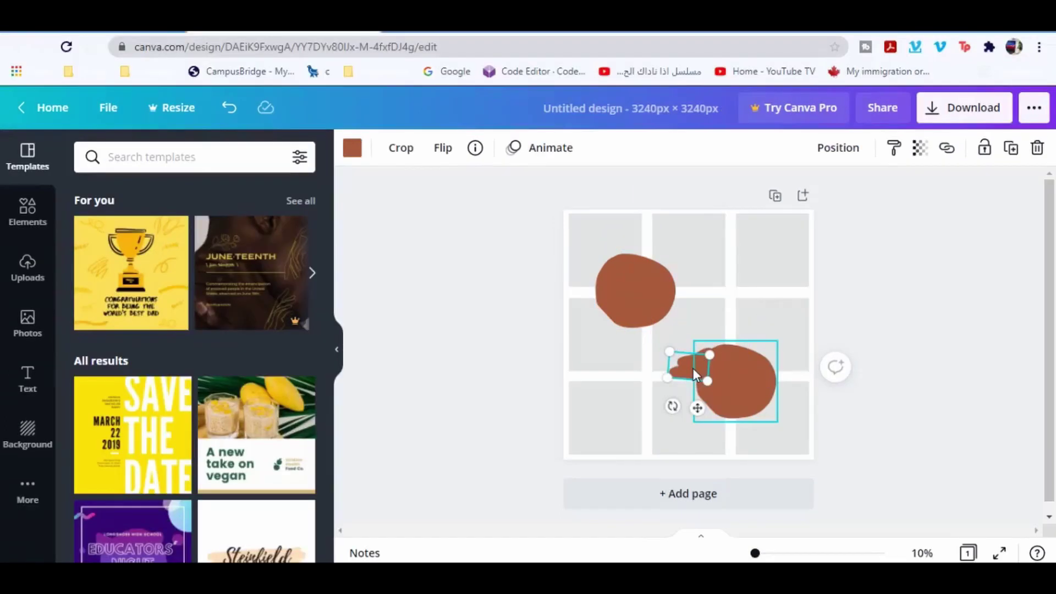
pyautogui.moveTo(672, 406); pyautogui.dragTo(675, 461)
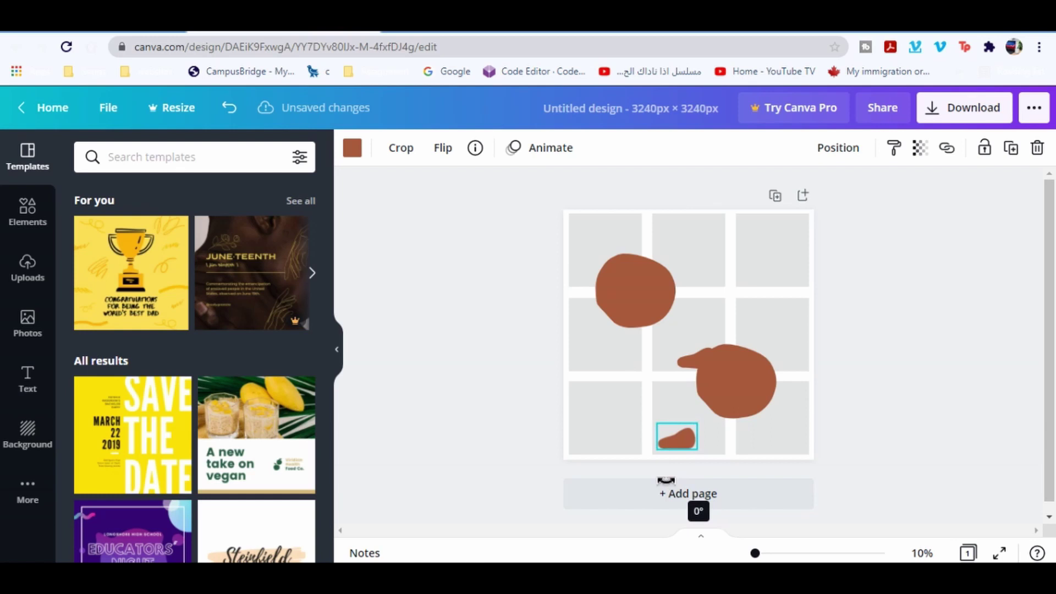
pyautogui.hotkey('ctrl', 'd')
pyautogui.moveTo(699, 358); pyautogui.dragTo(778, 266)
# - Recolour the large top-left blob to grey-brown #7B6C66
pyautogui.click(636, 290)
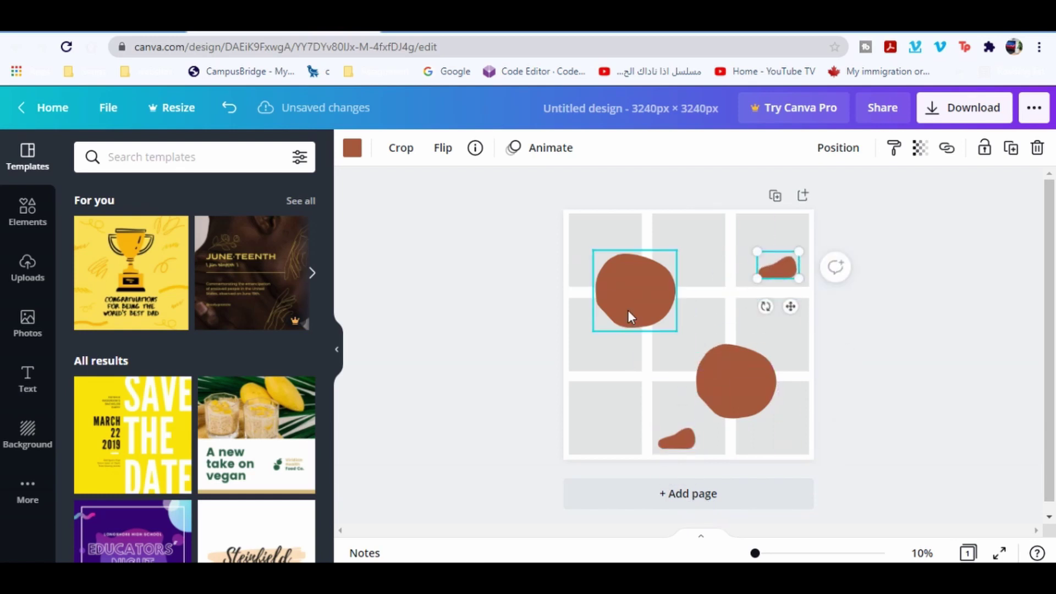
pyautogui.click(352, 147)
pyautogui.click(90, 228)
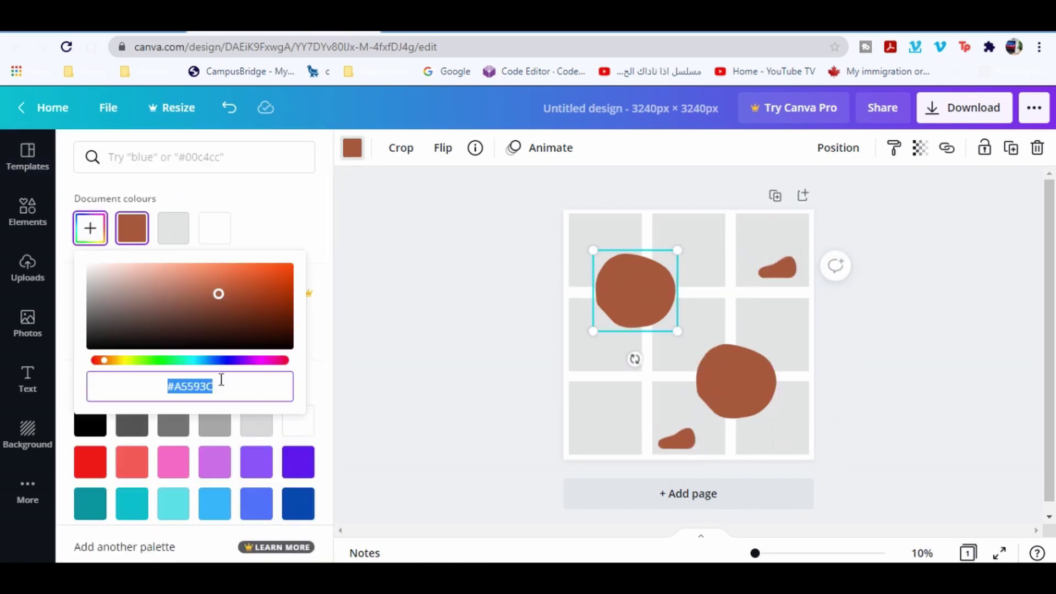
pyautogui.press('BackSpace')
pyautogui.write('7B6C66')
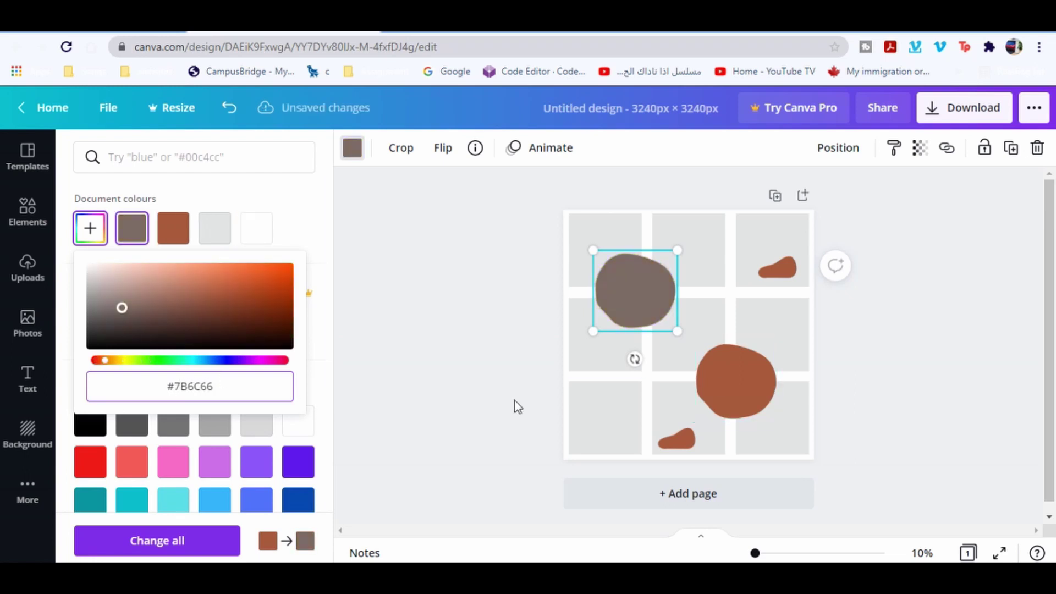
# - Recolour the large right blob #7B6C66 and search Elements for 'frames'
pyautogui.click(709, 385)
pyautogui.click(132, 227)
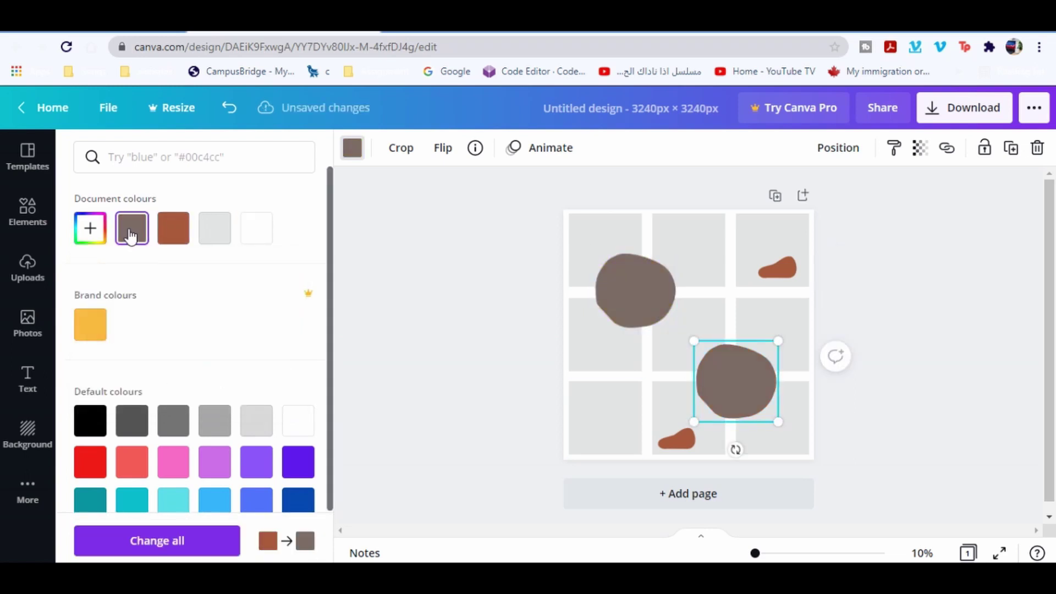
pyautogui.click(27, 211)
pyautogui.click(140, 151)
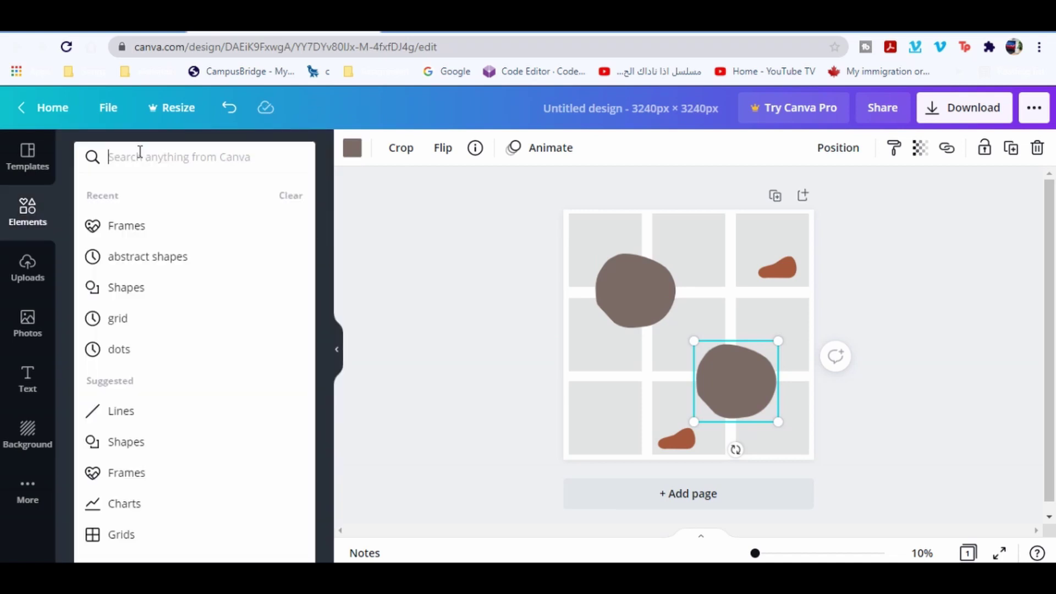
pyautogui.write('frames')
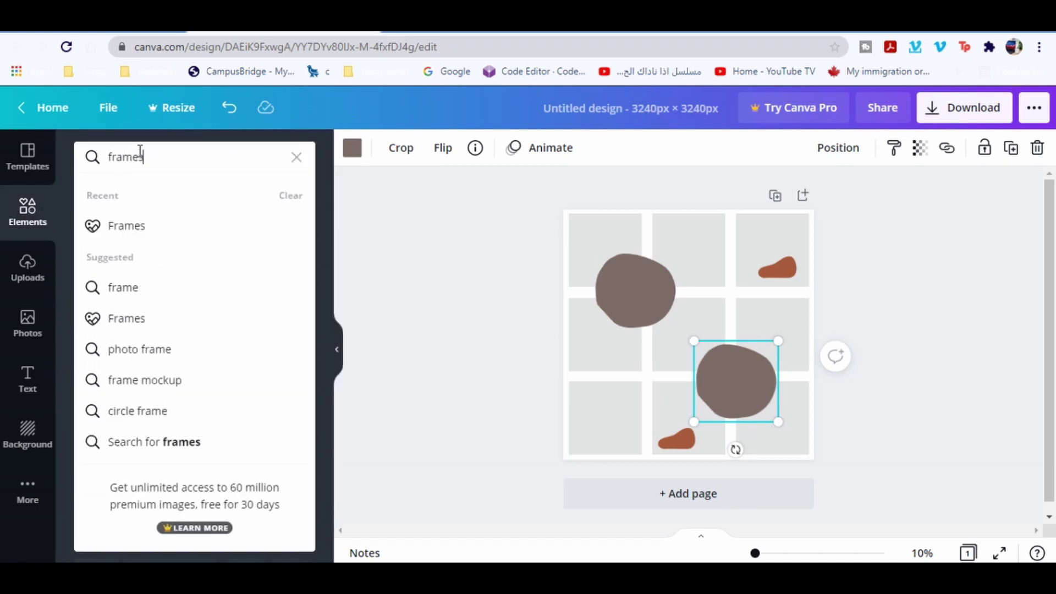
pyautogui.press('Return')
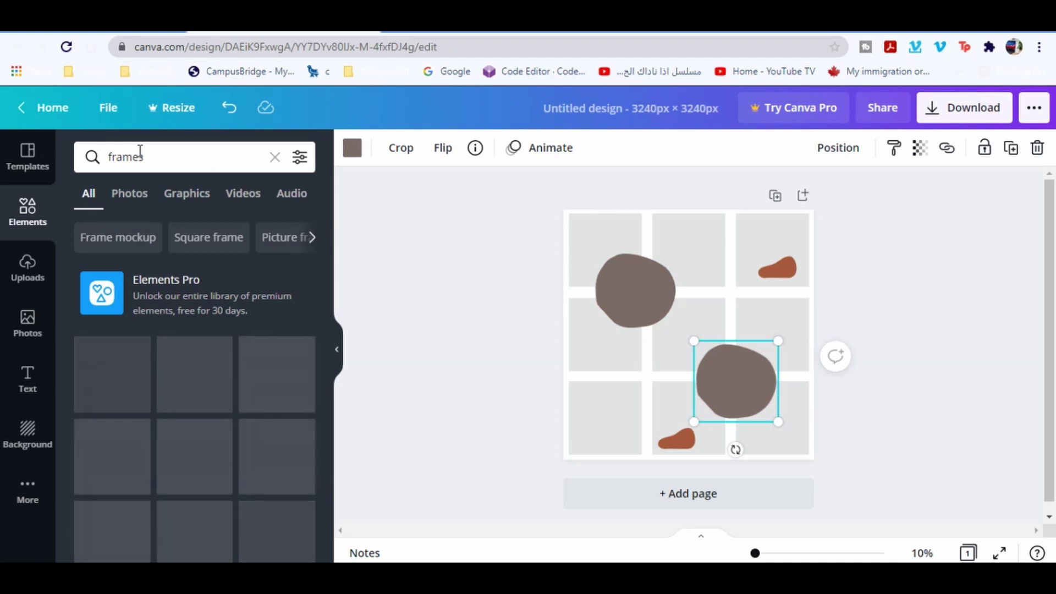
pyautogui.scroll(-6, 266, 355)
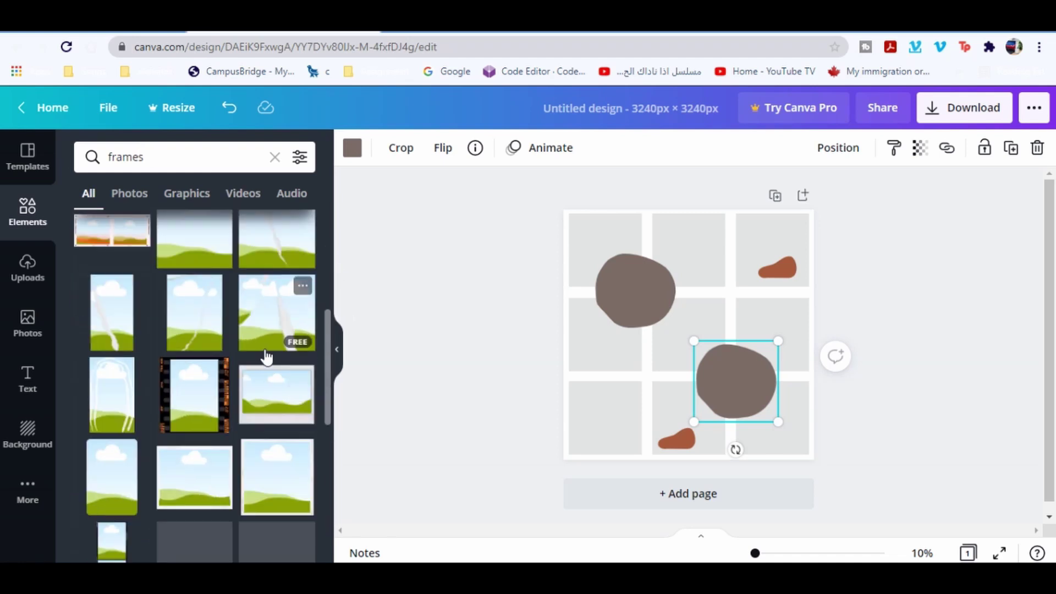
pyautogui.scroll(-5, 258, 374)
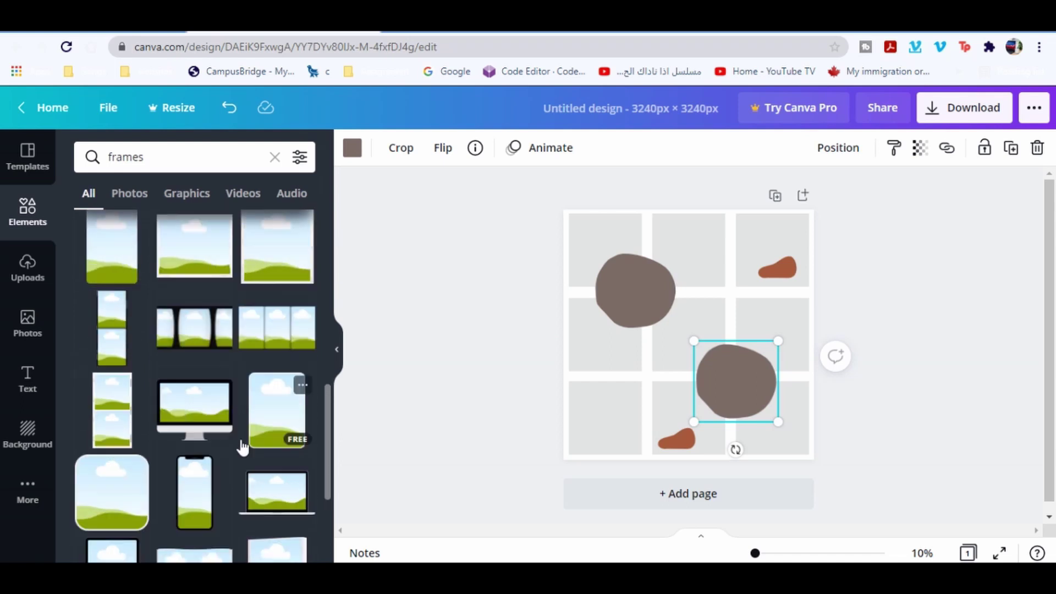
# - Add a phone frame and a tablet frame, resized into their grid cells
pyautogui.scroll(-3, 234, 440)
pyautogui.click(195, 338)
pyautogui.moveTo(653, 267); pyautogui.dragTo(770, 335)
pyautogui.click(111, 421)
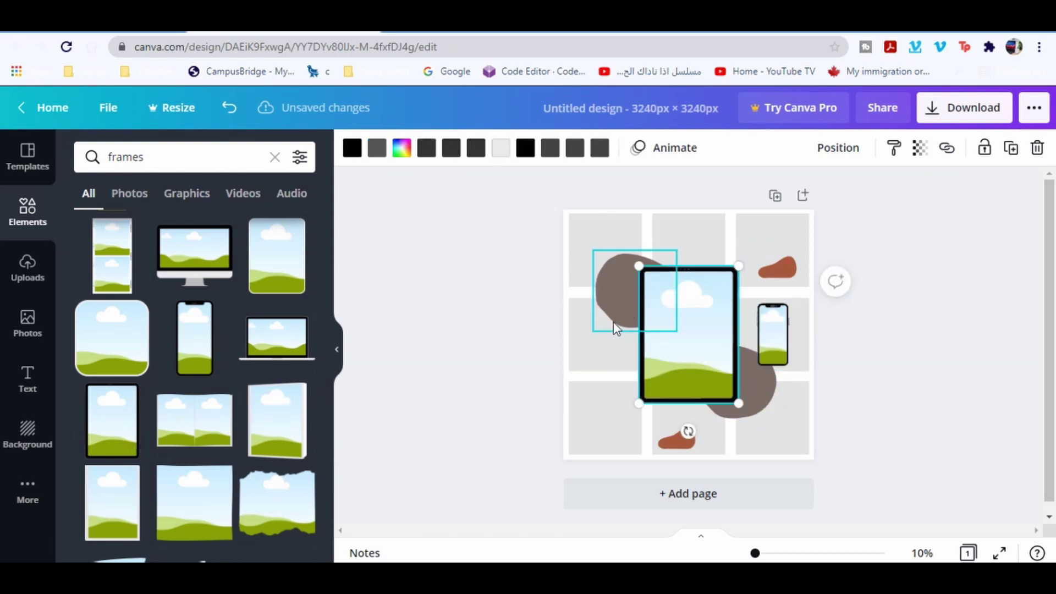
pyautogui.moveTo(646, 281); pyautogui.dragTo(680, 363)
pyautogui.moveTo(715, 380); pyautogui.dragTo(605, 418)
pyautogui.scroll(3, 202, 350)
pyautogui.scroll(3, 203, 349)
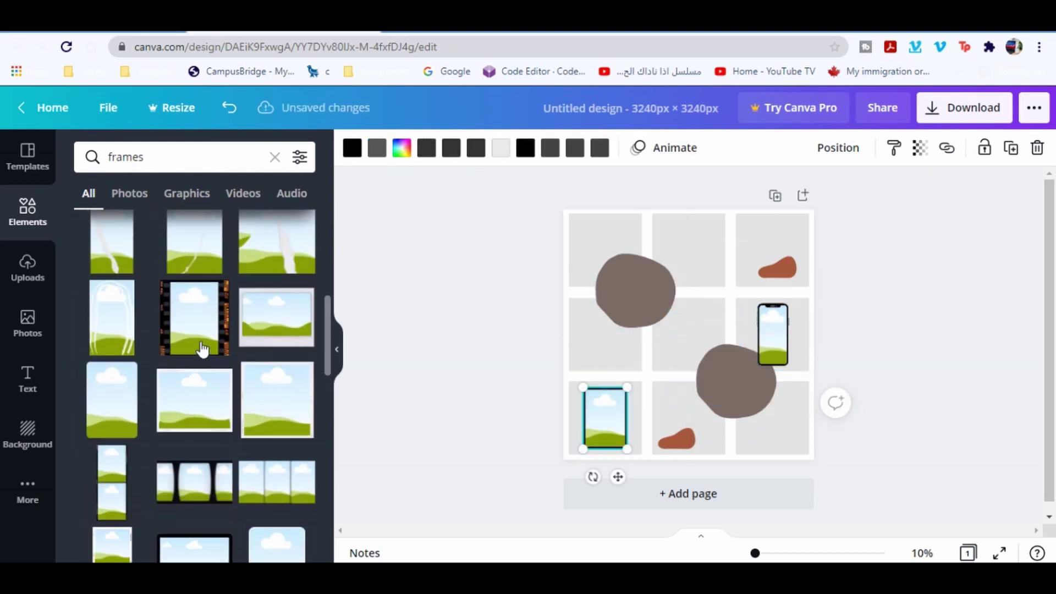
# - Add small landscape frames and duplicate them into the centre, bottom-right and top-middle cells
pyautogui.click(205, 395)
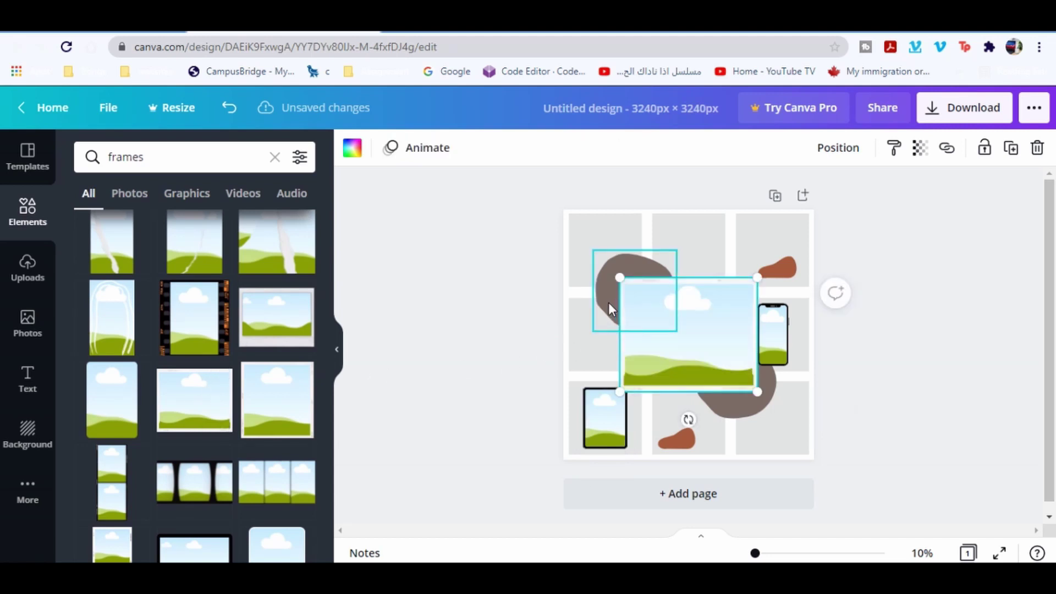
pyautogui.moveTo(620, 278); pyautogui.dragTo(607, 334)
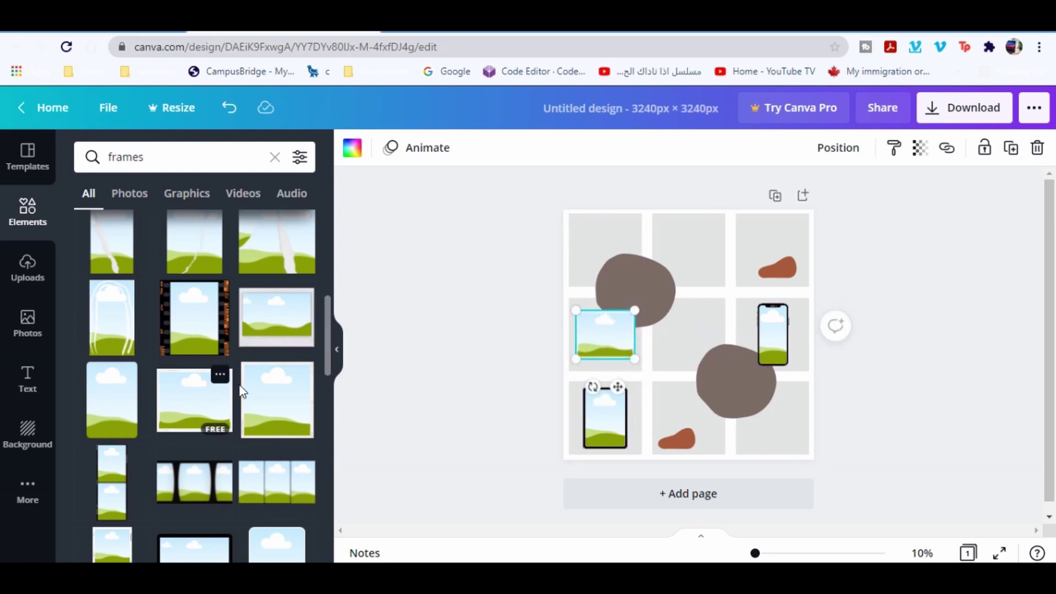
pyautogui.click(194, 399)
pyautogui.moveTo(625, 271); pyautogui.dragTo(677, 325)
pyautogui.moveTo(688, 352); pyautogui.dragTo(682, 340)
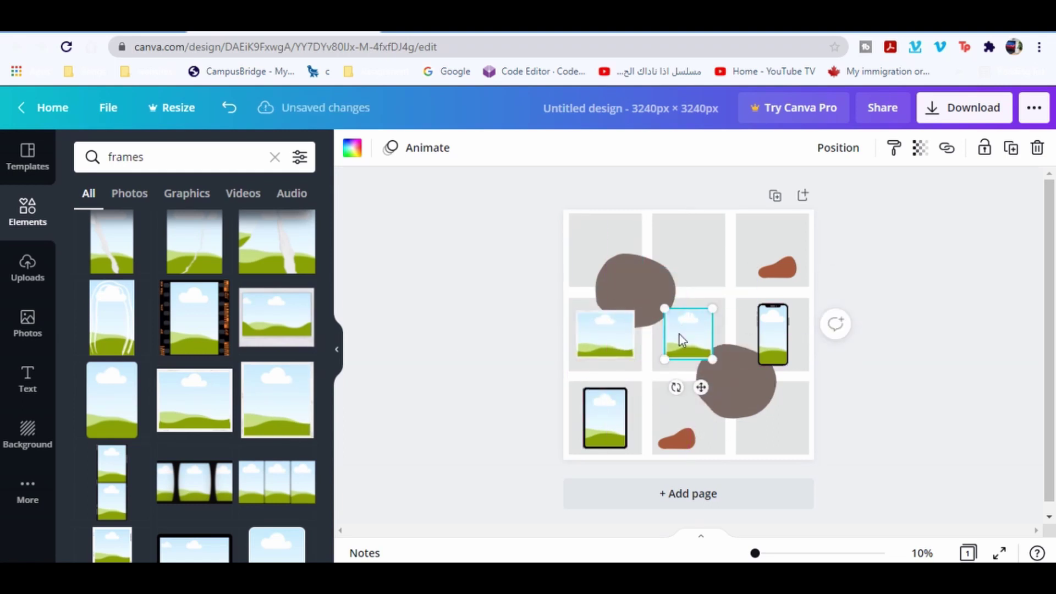
pyautogui.hotkey('ctrl', 'd')
pyautogui.moveTo(726, 377); pyautogui.dragTo(780, 427)
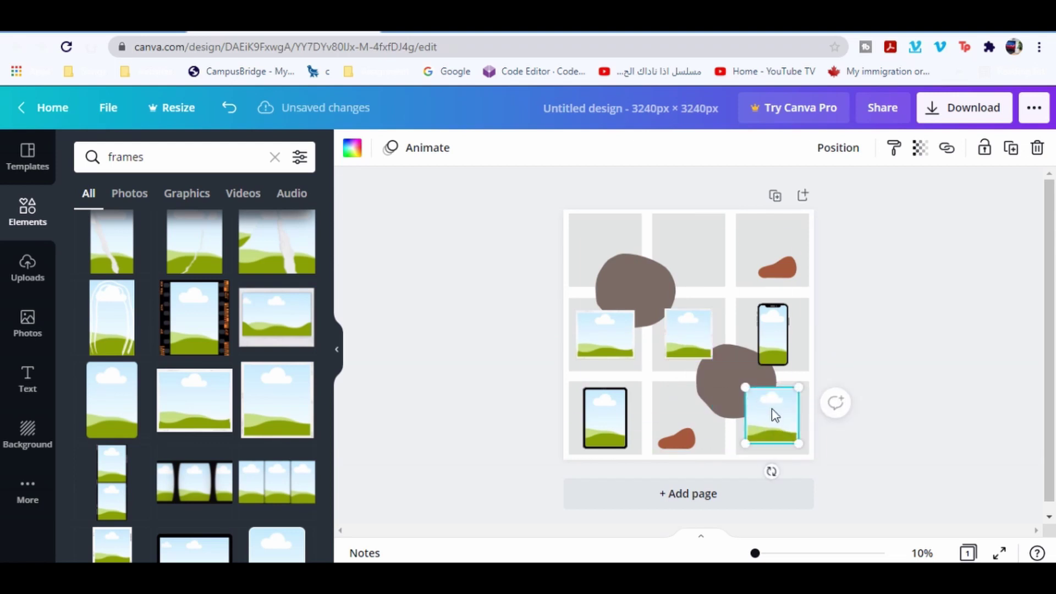
pyautogui.moveTo(681, 346); pyautogui.dragTo(681, 263)
# - Search Photos for 'candle', add the white candle photo, then search for a man reading
pyautogui.click(28, 325)
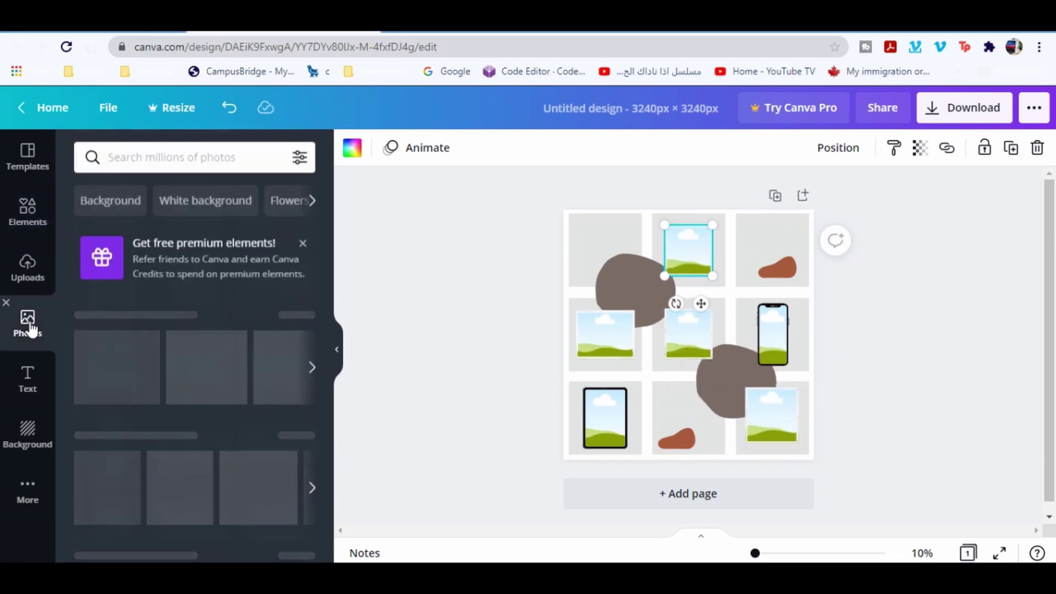
pyautogui.click(139, 157)
pyautogui.write('candle')
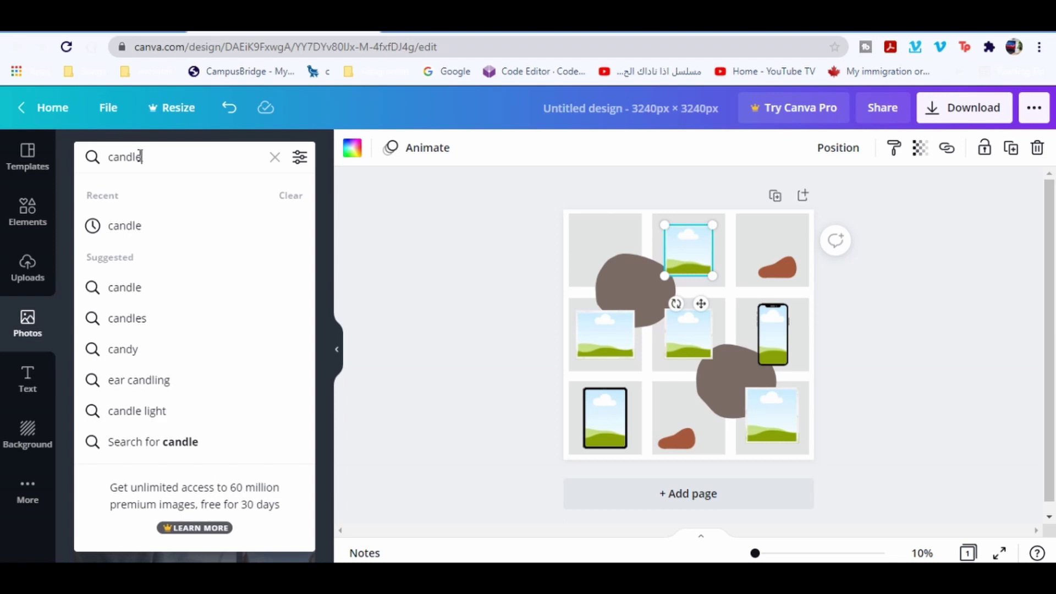
pyautogui.press('Return')
pyautogui.scroll(-5, 192, 421)
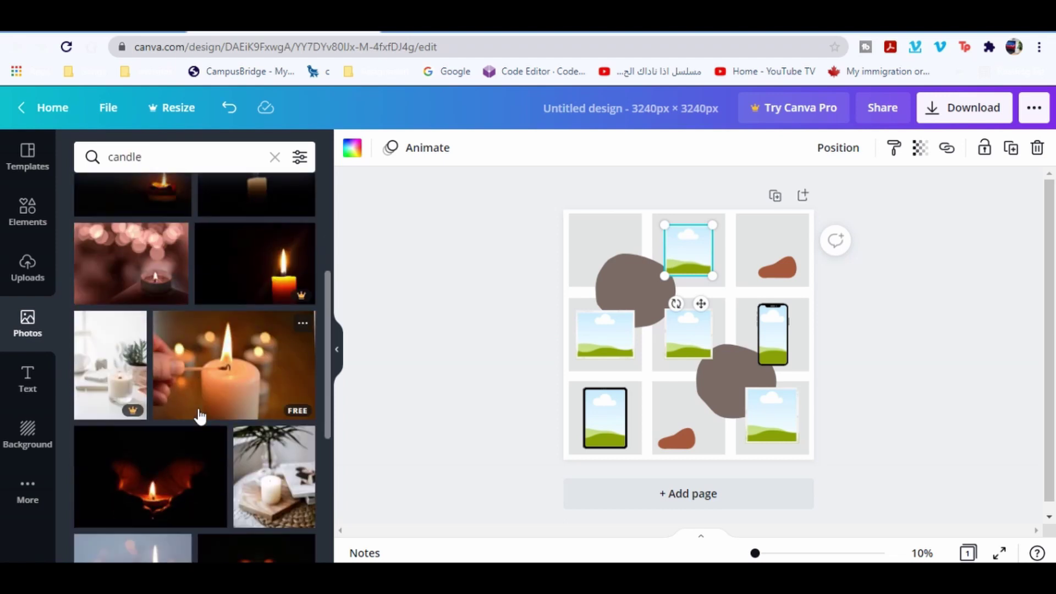
pyautogui.click(267, 404)
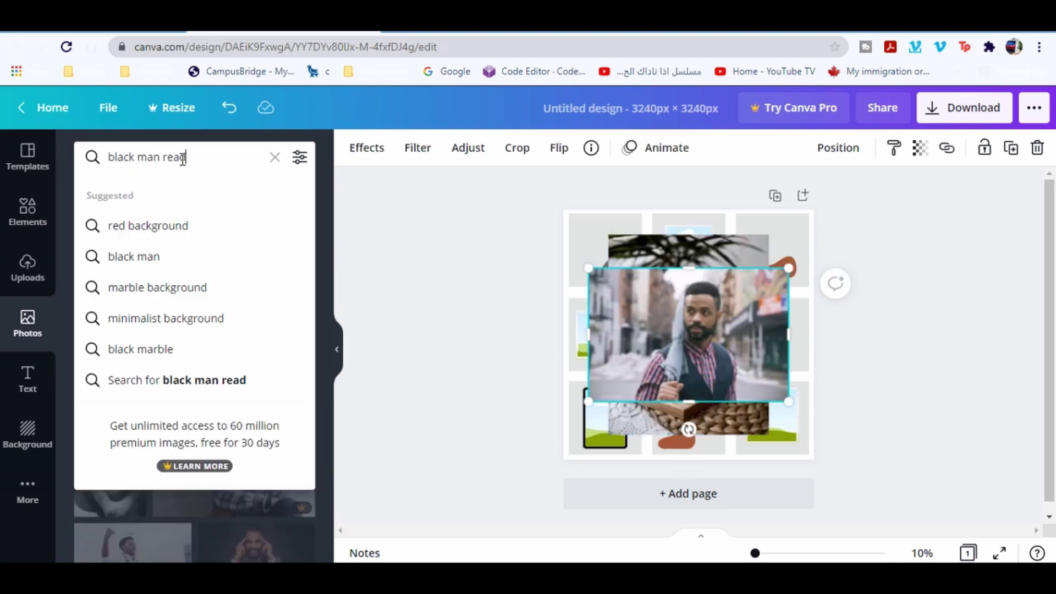
pyautogui.write('ing')
pyautogui.press('Return')
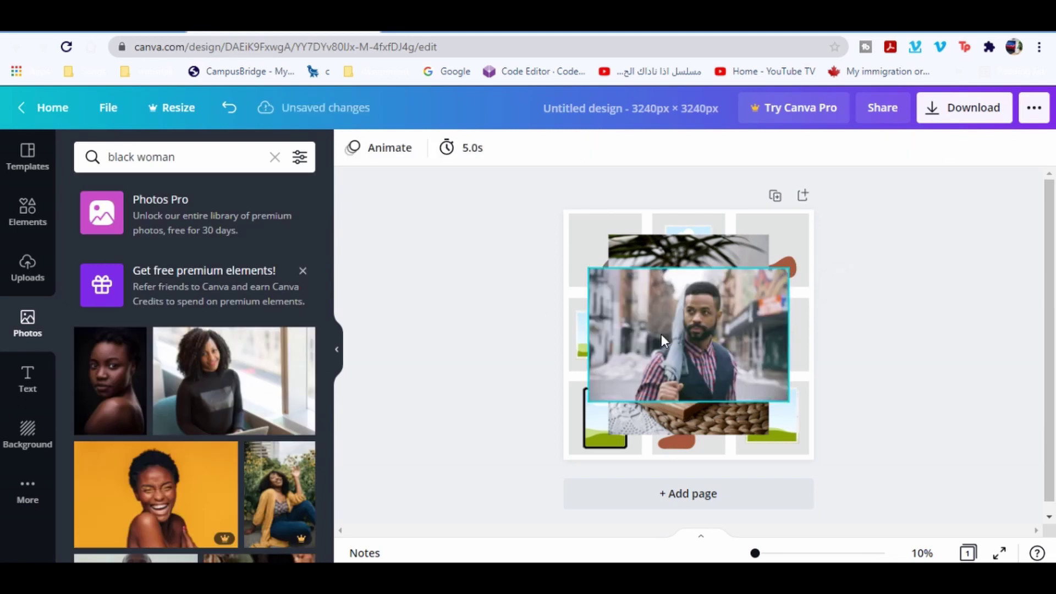
# - Delete the street-portrait and candle photos piled on the centre frame
pyautogui.click(661, 334)
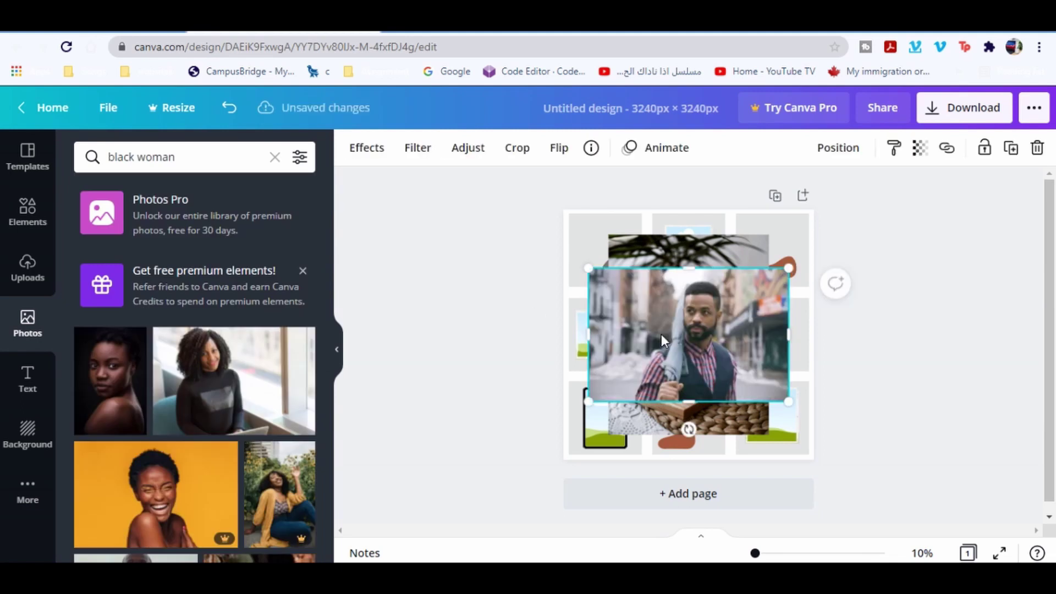
pyautogui.press('Delete')
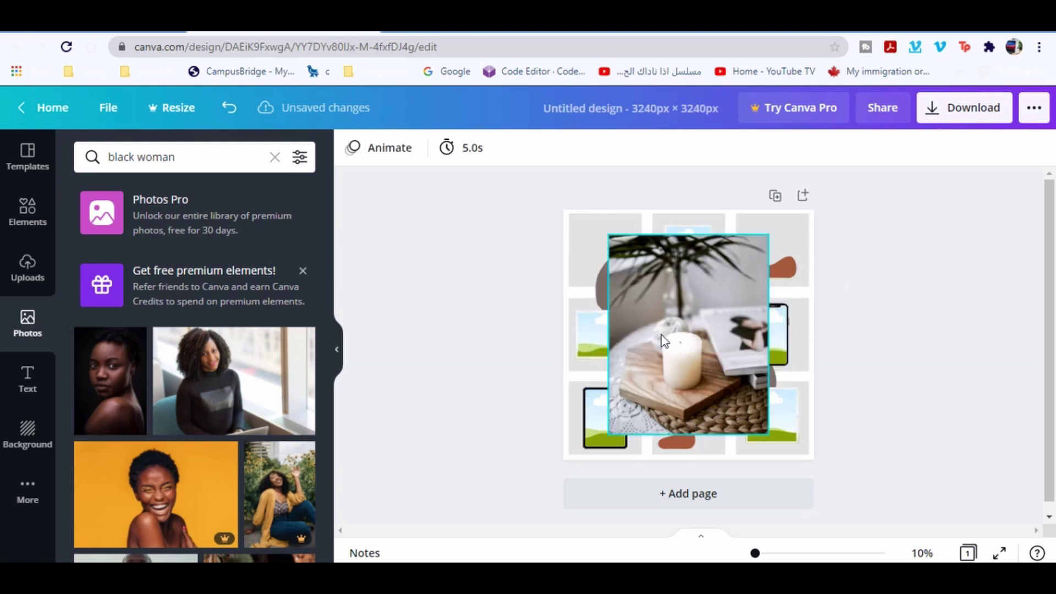
pyautogui.click(662, 337)
pyautogui.press('Delete')
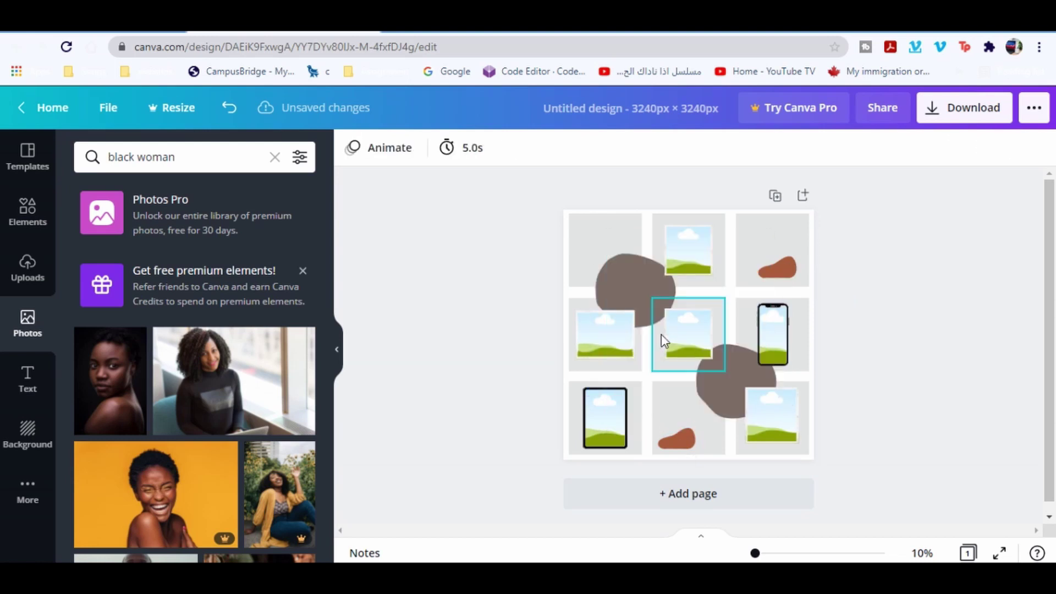
# - From Recently used elements, fill the six frames with the candle, hand, dancing-man, reading-man and woman-in-towel photos
pyautogui.click(27, 211)
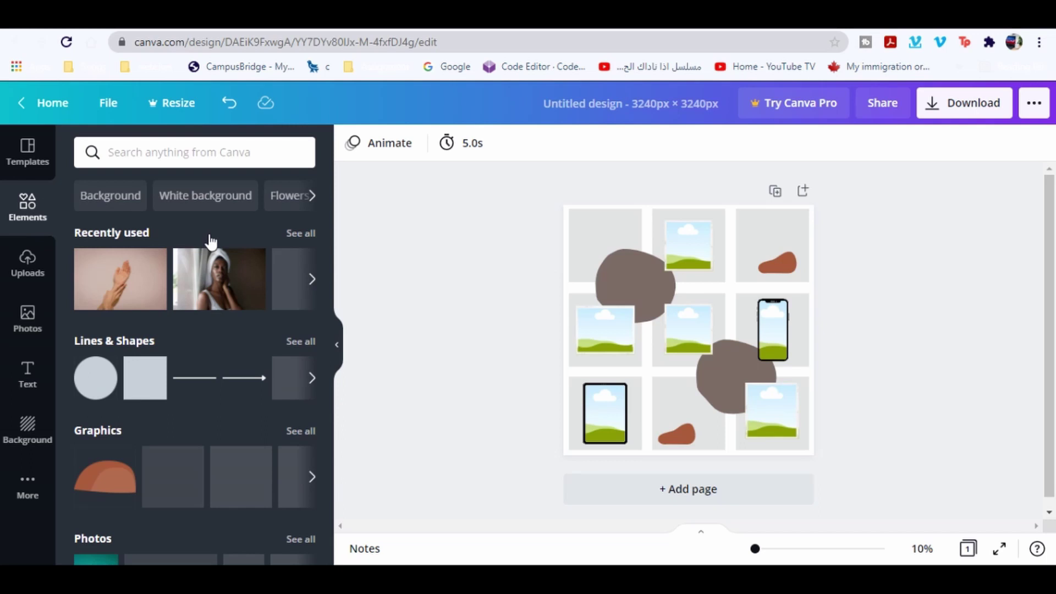
pyautogui.click(300, 234)
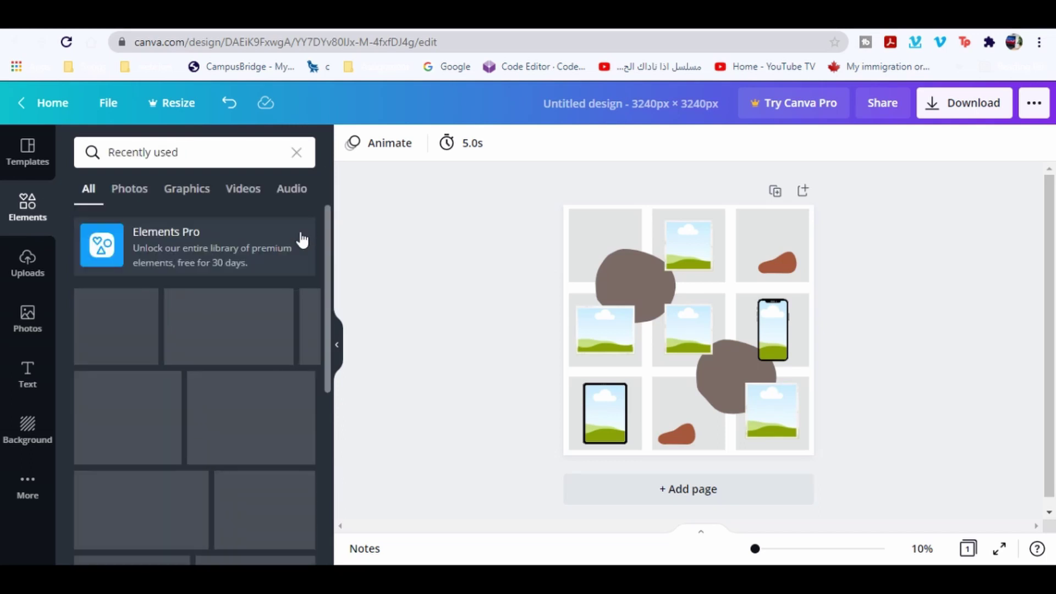
pyautogui.scroll(-5, 312, 282)
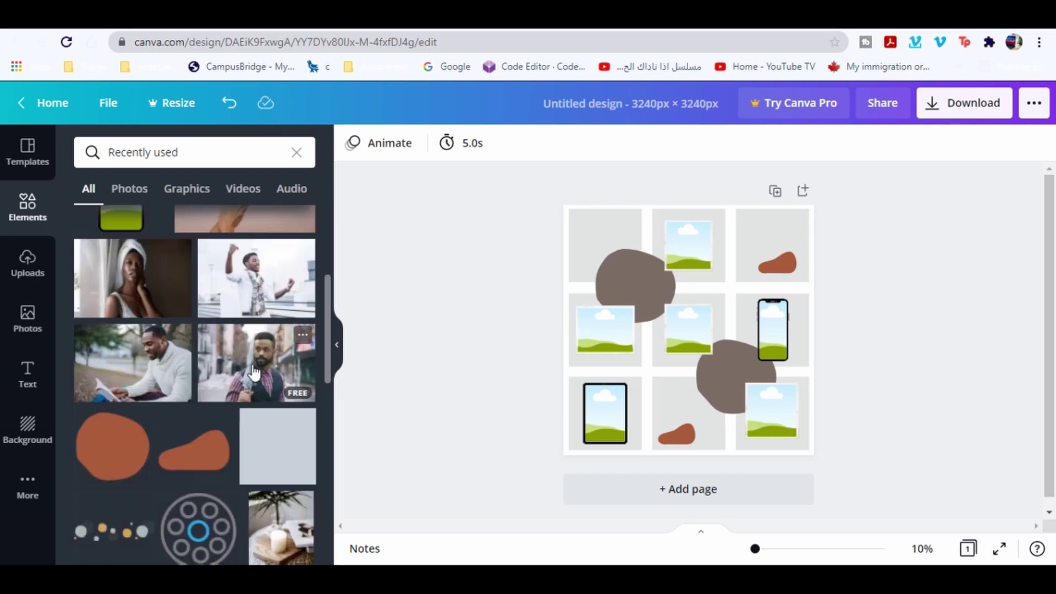
pyautogui.moveTo(254, 358); pyautogui.dragTo(605, 413)
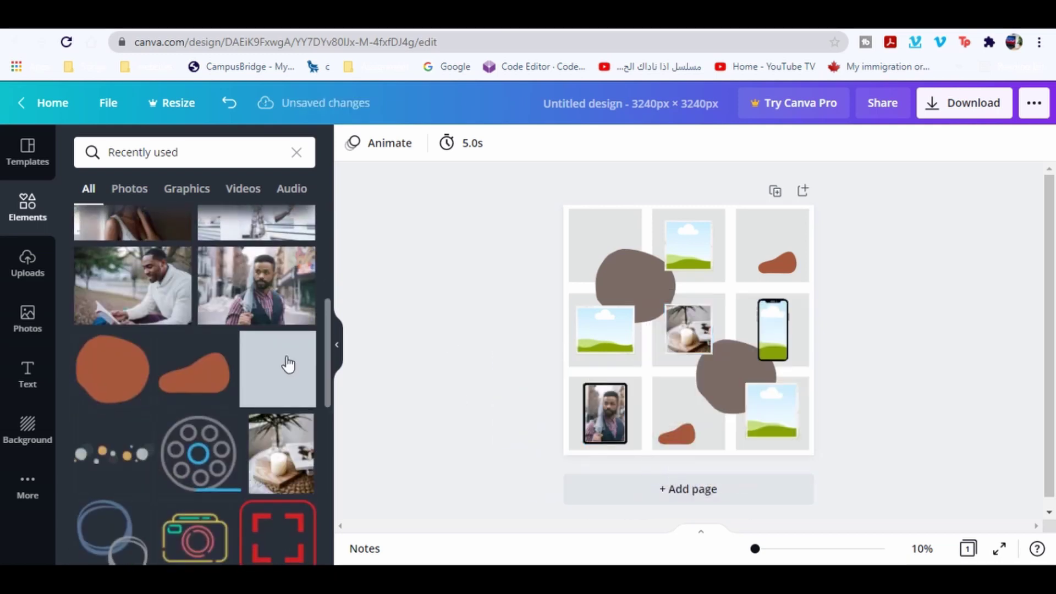
pyautogui.moveTo(285, 363); pyautogui.dragTo(601, 327)
pyautogui.moveTo(692, 251); pyautogui.dragTo(692, 251)
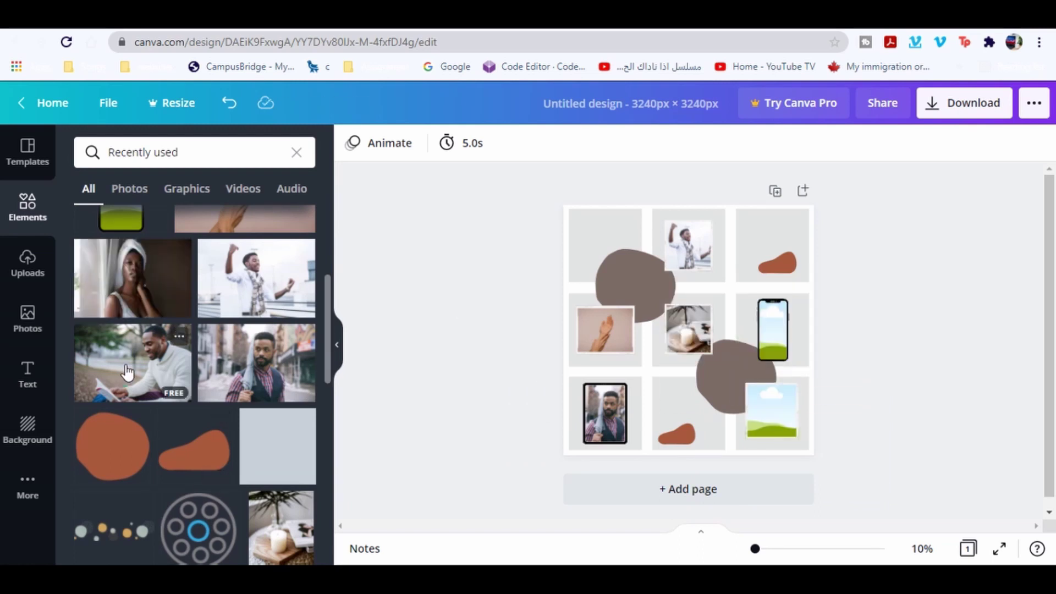
pyautogui.moveTo(132, 390); pyautogui.dragTo(753, 426)
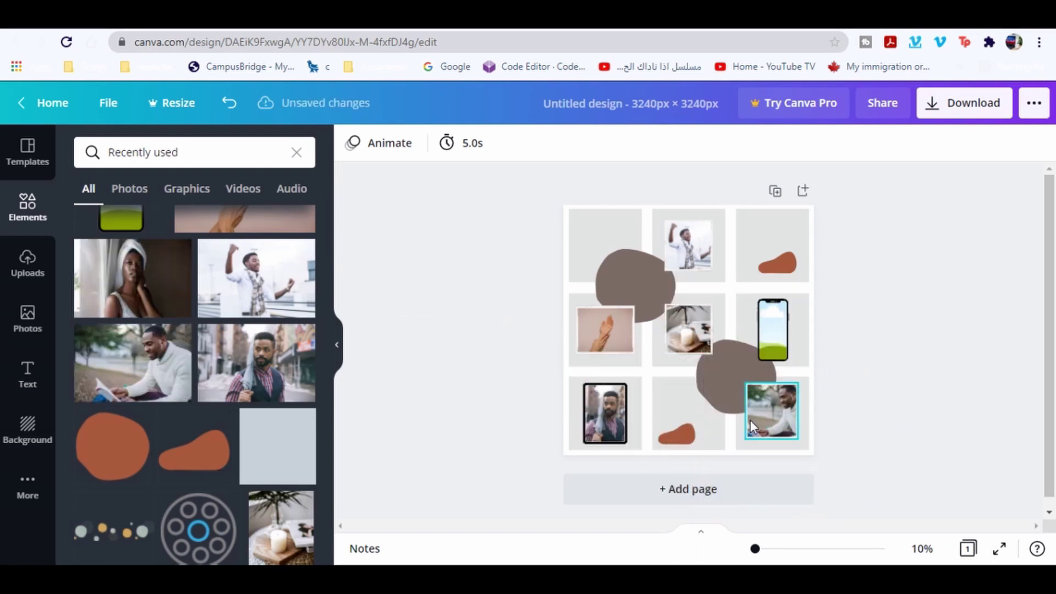
pyautogui.moveTo(117, 291); pyautogui.dragTo(784, 339)
# - Add a bold 'Black Lives Matter' subheading and put a copy in the top-right cell
pyautogui.click(24, 371)
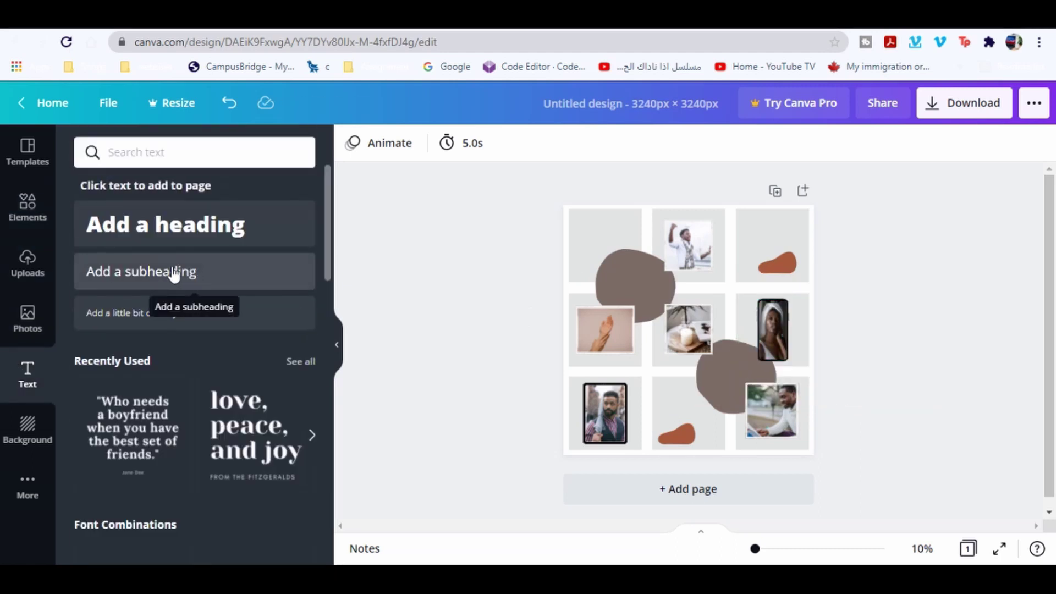
pyautogui.click(173, 274)
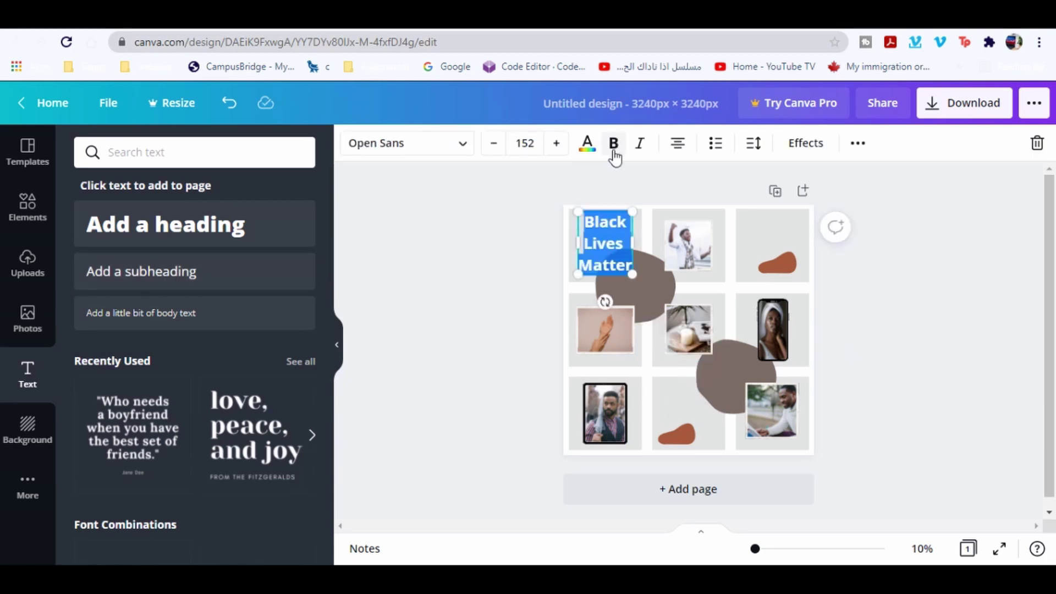
pyautogui.click(613, 145)
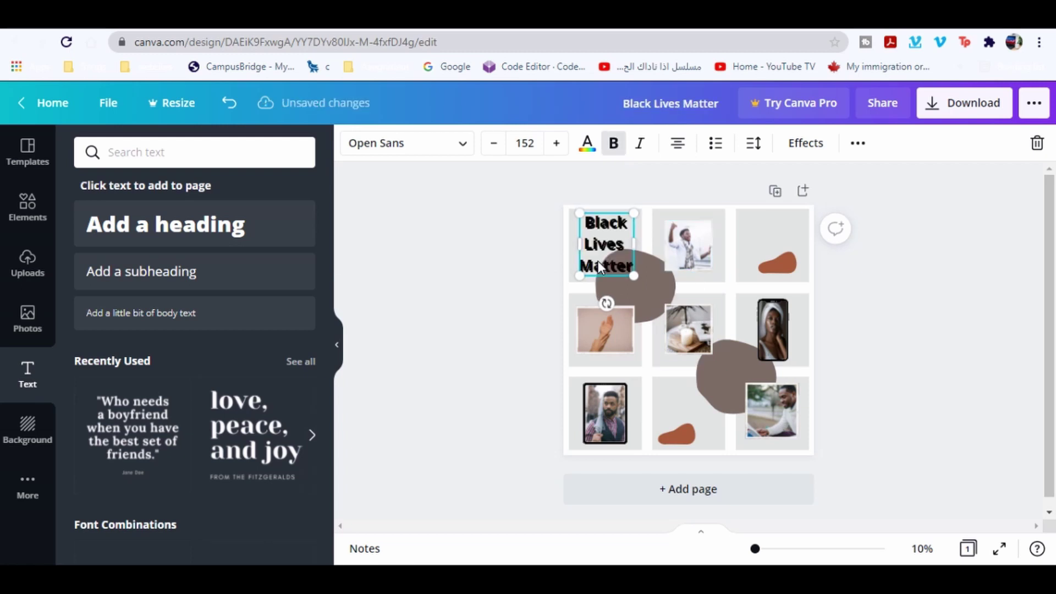
pyautogui.hotkey('ctrl', 'd')
pyautogui.moveTo(600, 266); pyautogui.dragTo(767, 261)
# - Edit the copies into 'Your heart Matter' and a 'gotta believe that' caption in Coming Soon font
pyautogui.write('Your heart')
pyautogui.moveTo(747, 220); pyautogui.dragTo(685, 404)
pyautogui.hotkey('ctrl', 'd')
pyautogui.doubleClick(691, 410)
pyautogui.click(407, 143)
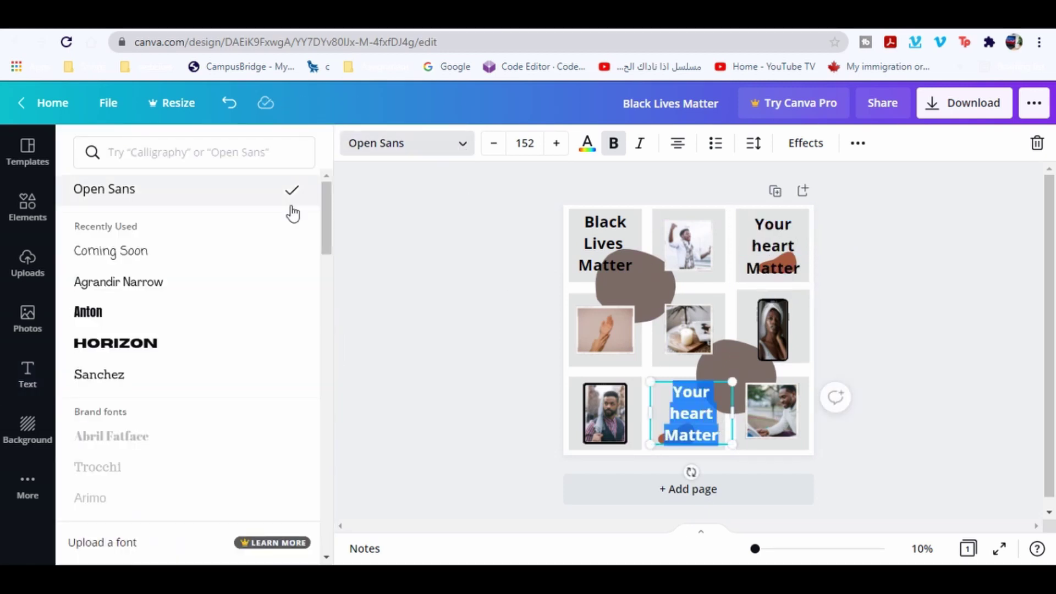
pyautogui.click(110, 251)
pyautogui.write('gotta believe that')
pyautogui.moveTo(700, 475); pyautogui.dragTo(696, 476)
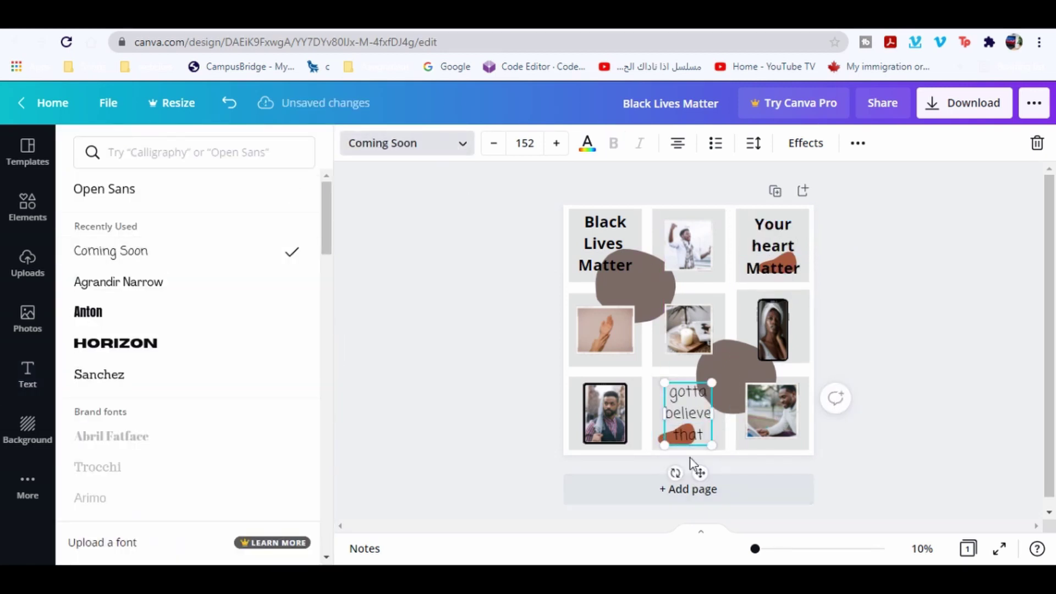
# - Search elements for 'dots' and add the pink, grey and green circles and another dots graphic
pyautogui.click(28, 206)
pyautogui.click(130, 152)
pyautogui.write('dots')
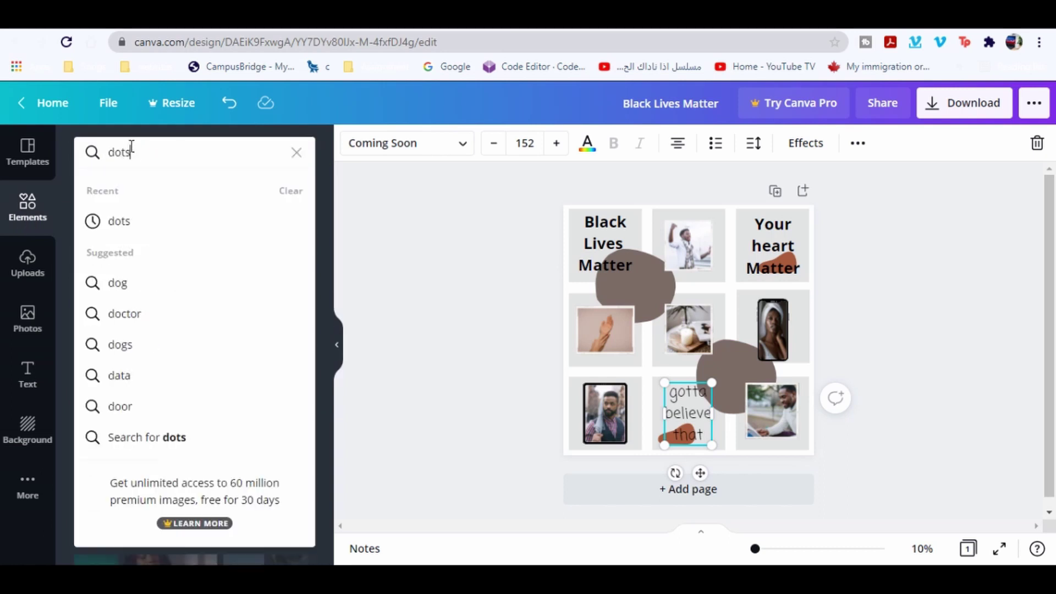
pyautogui.press('Return')
pyautogui.scroll(-3, 141, 405)
pyautogui.scroll(-5, 163, 407)
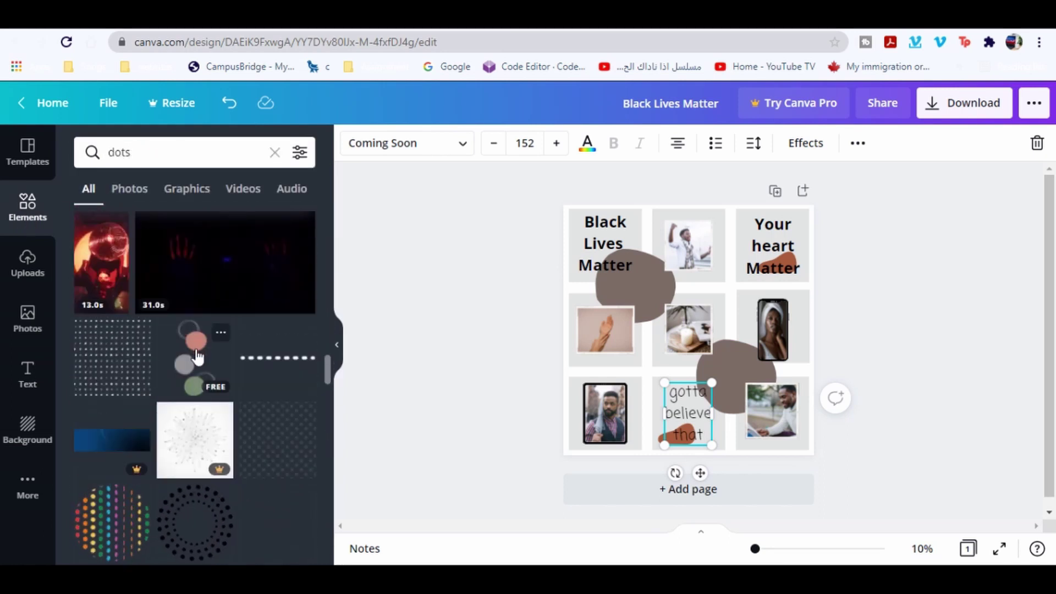
pyautogui.click(192, 358)
pyautogui.click(114, 481)
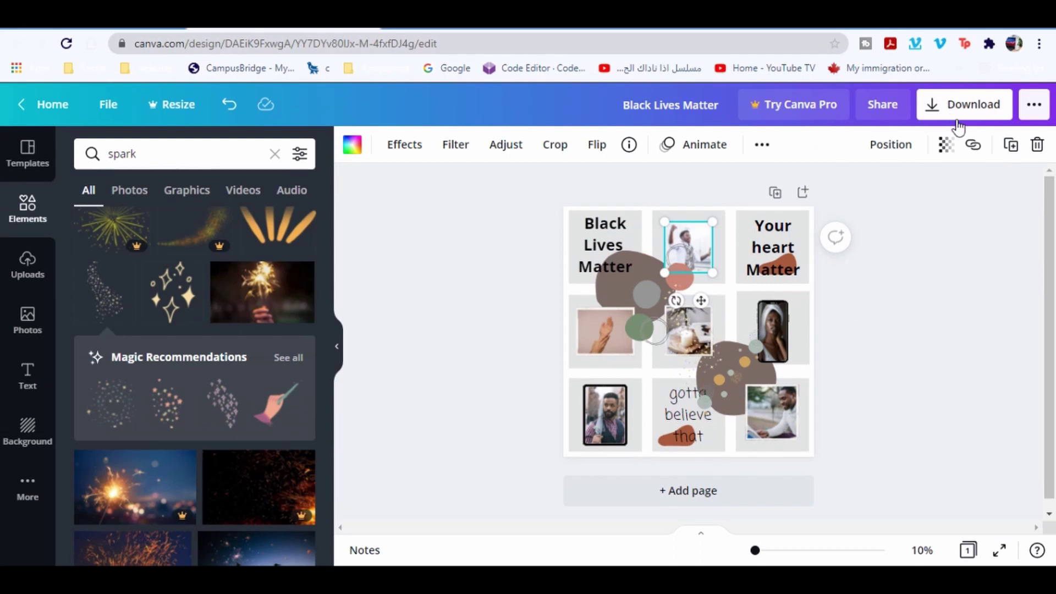
# - Download the design as a JPG instead of PNG and show the file in its folder
pyautogui.click(956, 109)
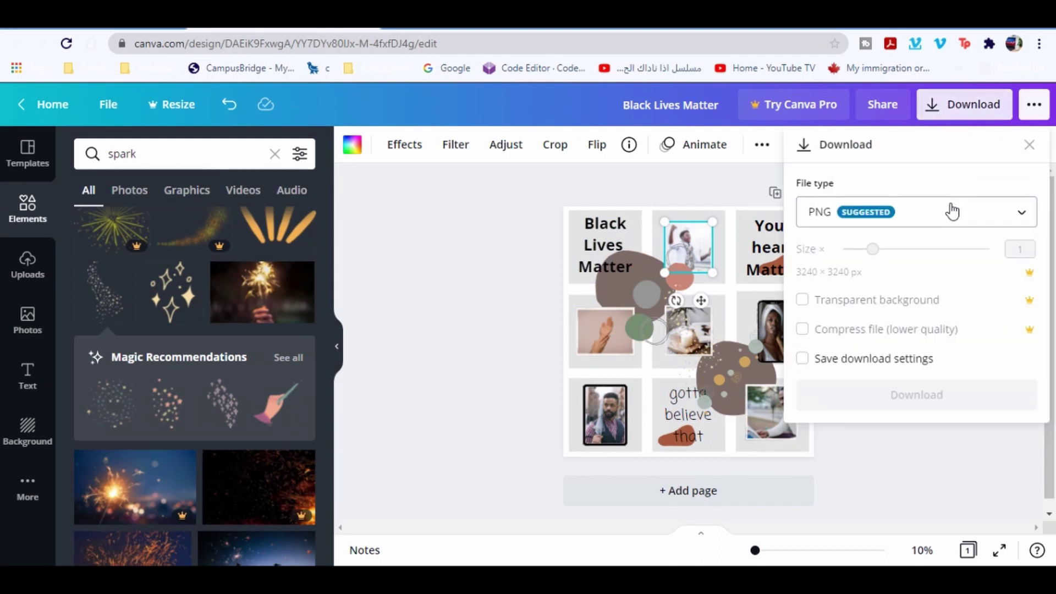
pyautogui.click(952, 211)
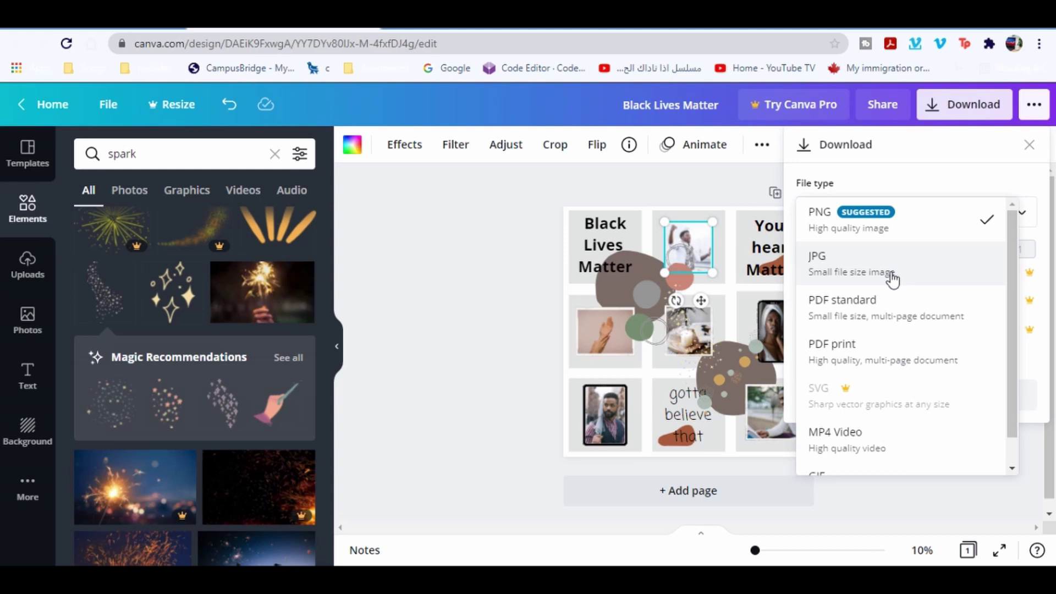
pyautogui.click(892, 279)
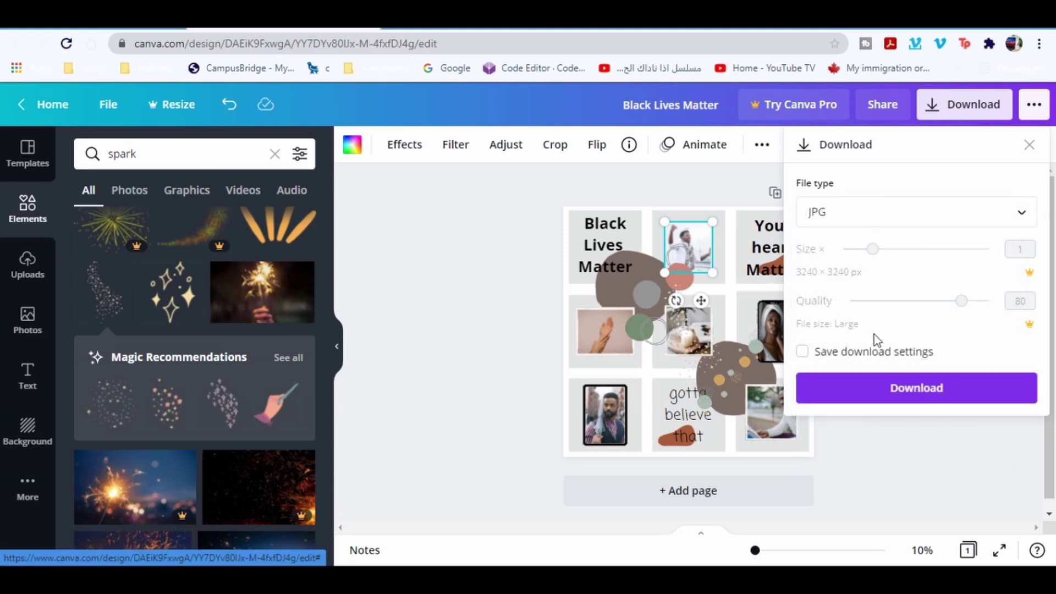
pyautogui.click(875, 388)
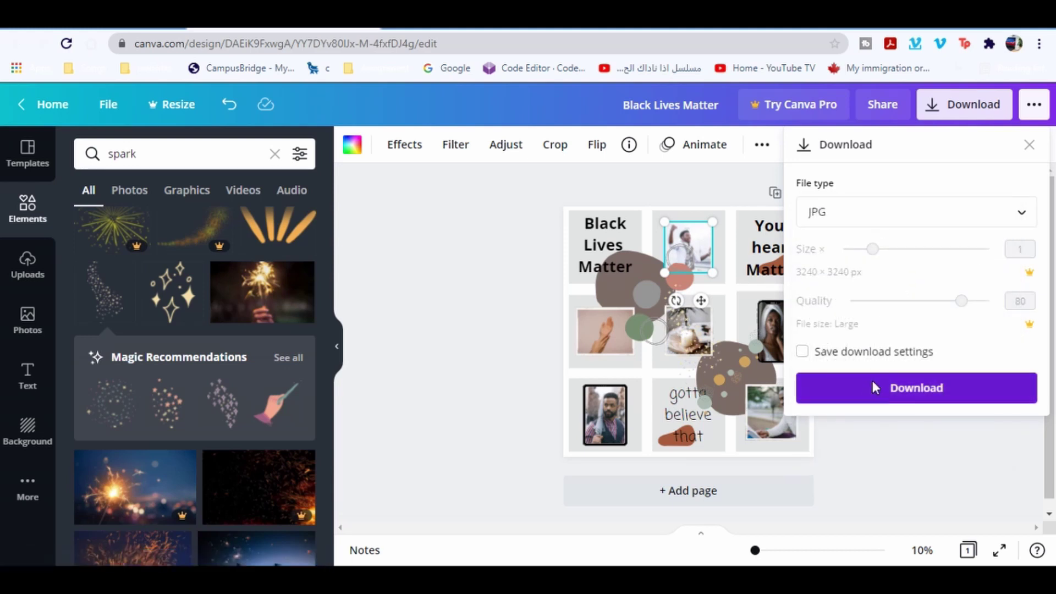
pyautogui.rightClick(81, 544)
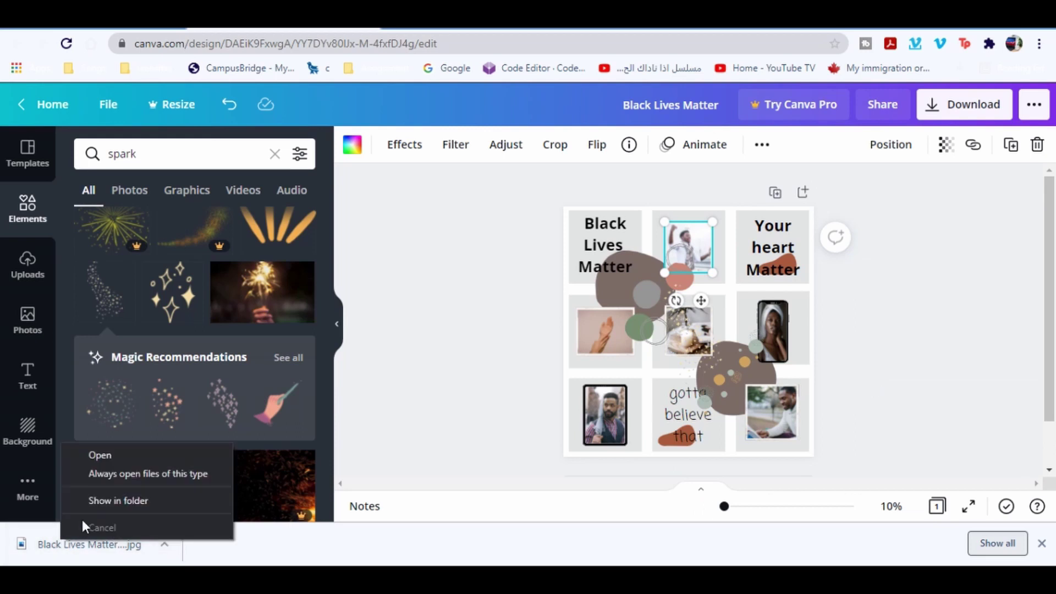
pyautogui.click(104, 500)
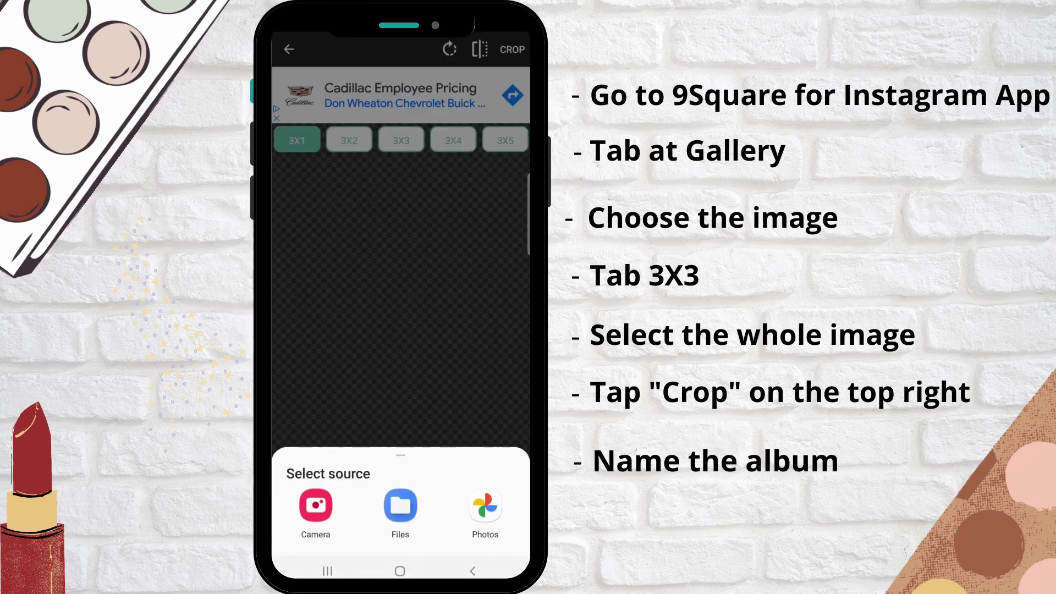
# - Load the collage from the gallery and crop it into a 3×3 grid covering the whole image
pyautogui.click(485, 505)
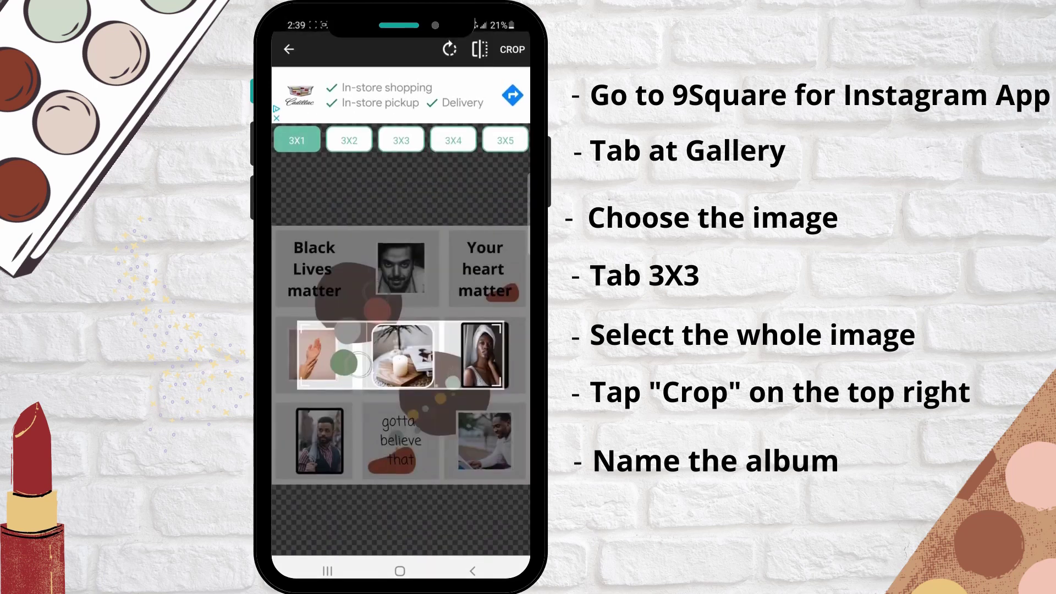
pyautogui.click(401, 140)
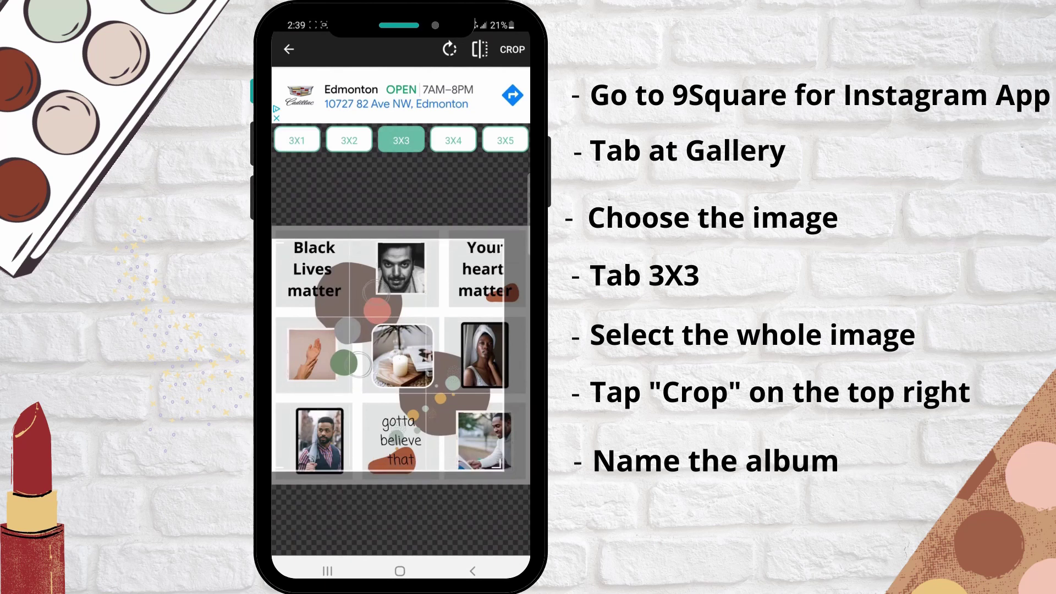
pyautogui.moveTo(500, 468); pyautogui.dragTo(518, 484)
pyautogui.moveTo(518, 237); pyautogui.dragTo(529, 226)
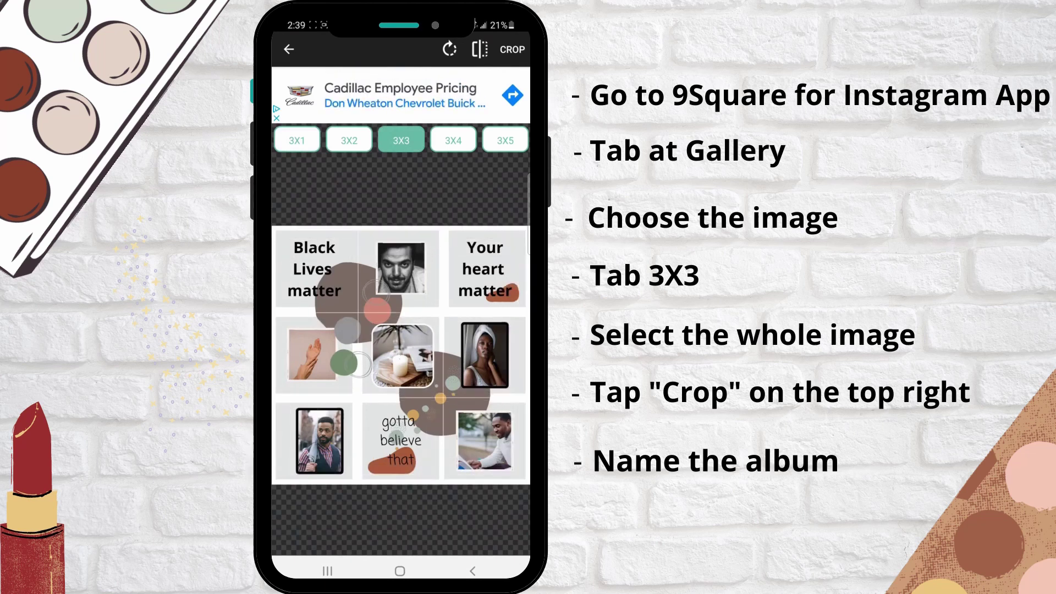
pyautogui.click(512, 49)
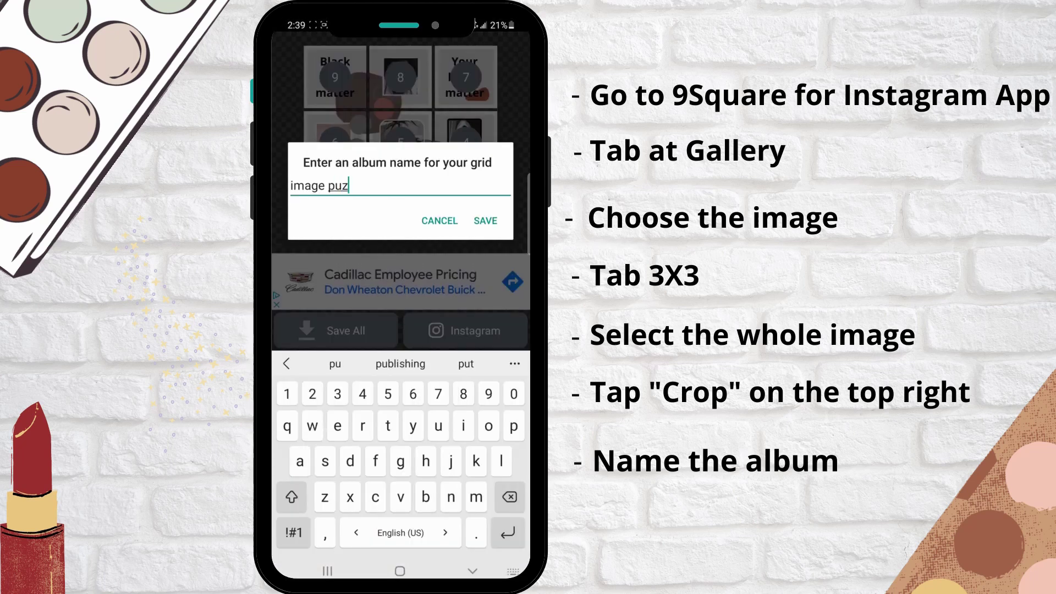
# - Save all nine tiles to an 'image puzzle' album and open that album in the gallery
pyautogui.write('zzle')
pyautogui.click(484, 220)
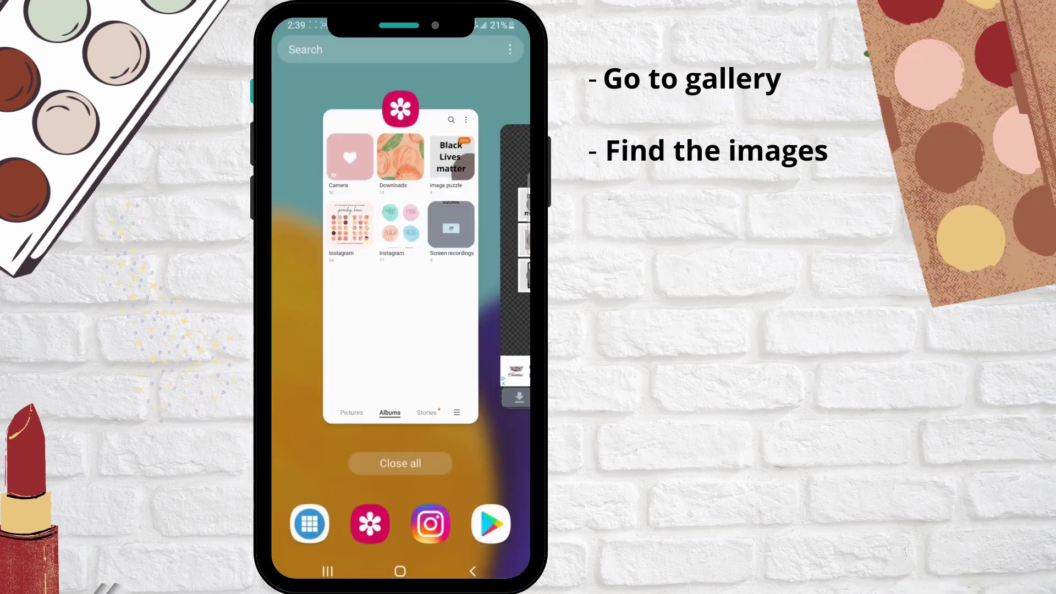
pyautogui.click(401, 286)
pyautogui.click(484, 111)
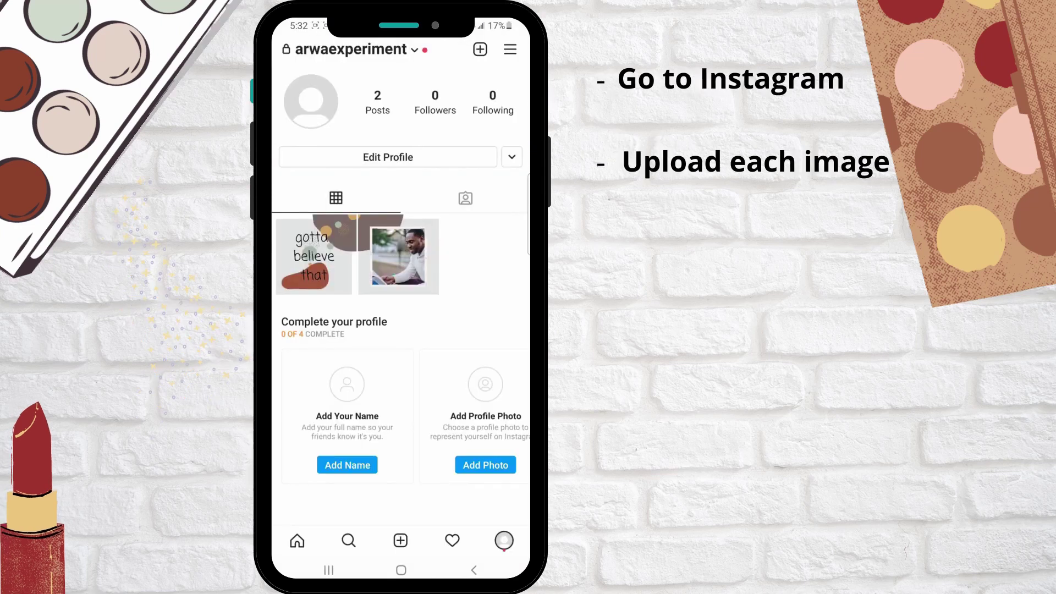
# - Start a new Instagram feed post and scroll the gallery to find the split tiles
pyautogui.click(330, 403)
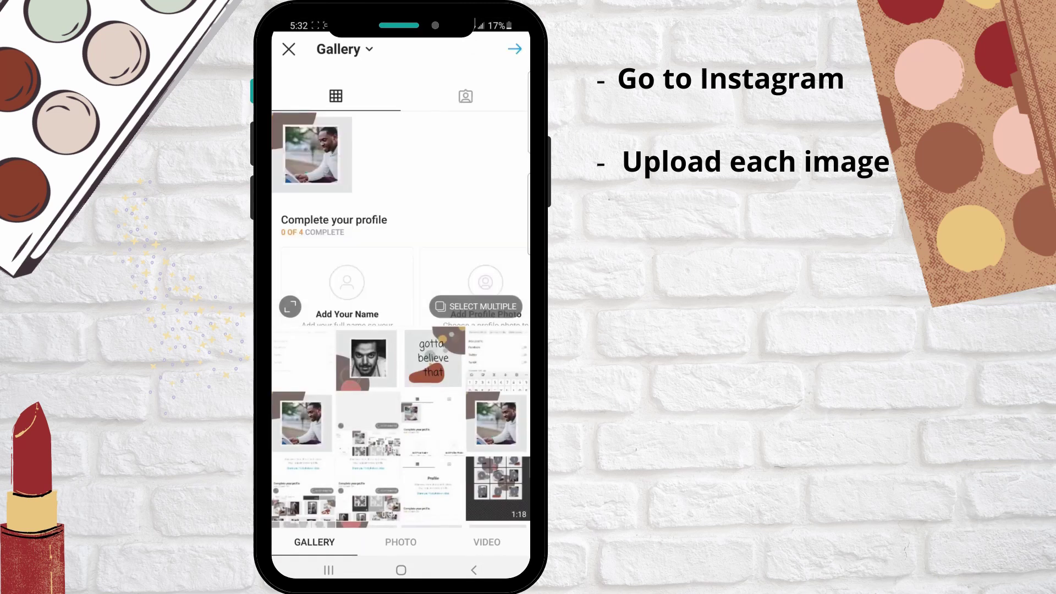
pyautogui.scroll(-5, 401, 385)
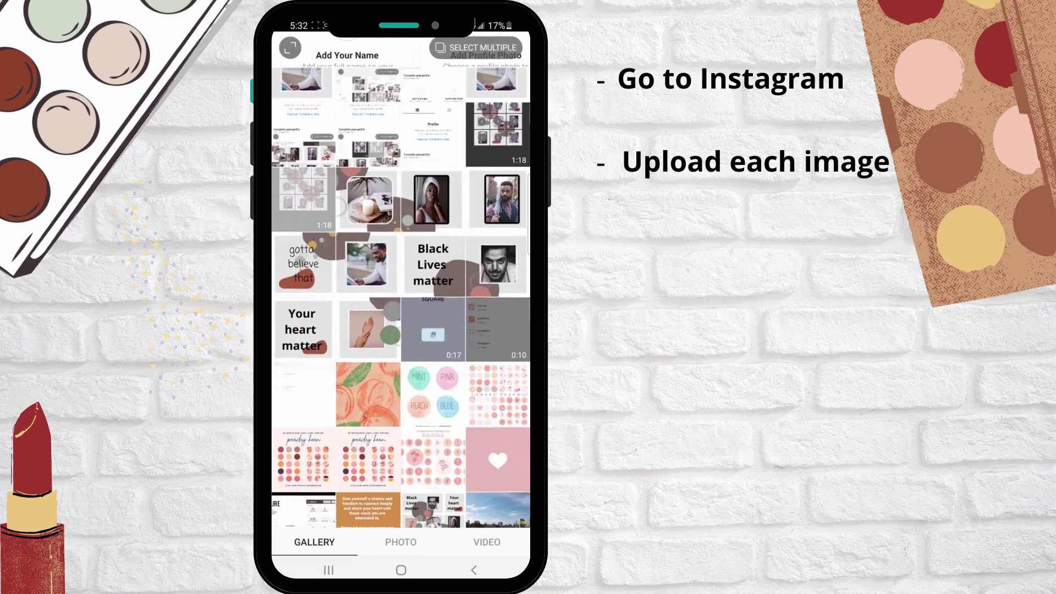